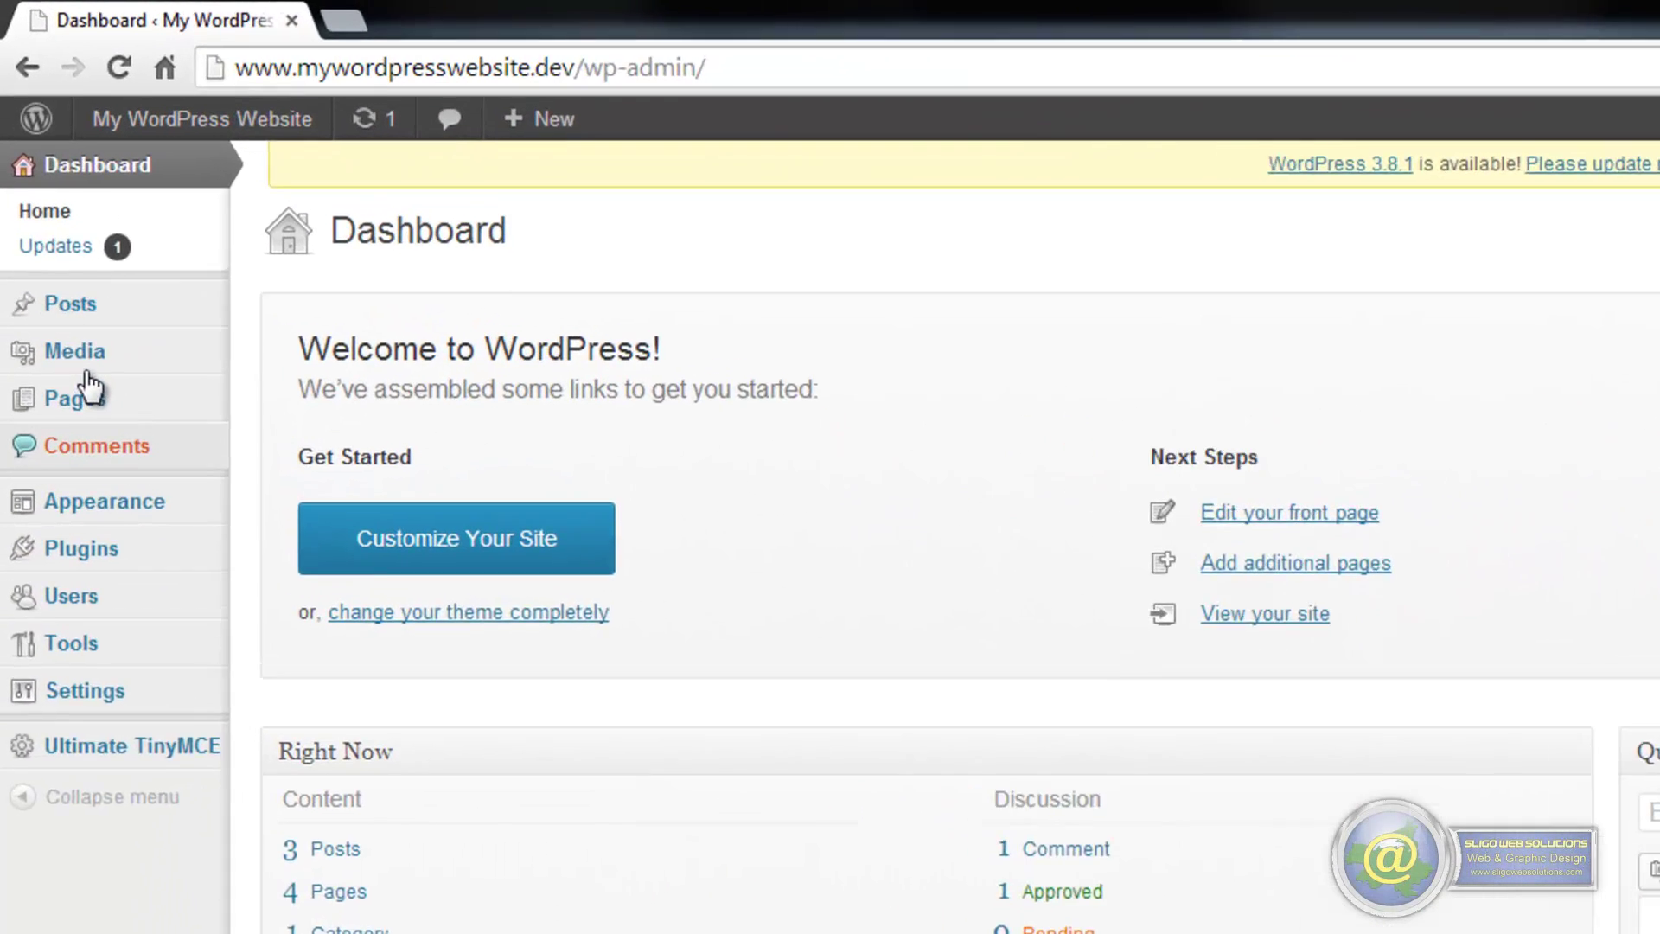
Reveal the Media submenu with Library and Add New in the admin sidebar
mouse_move(40, 194)
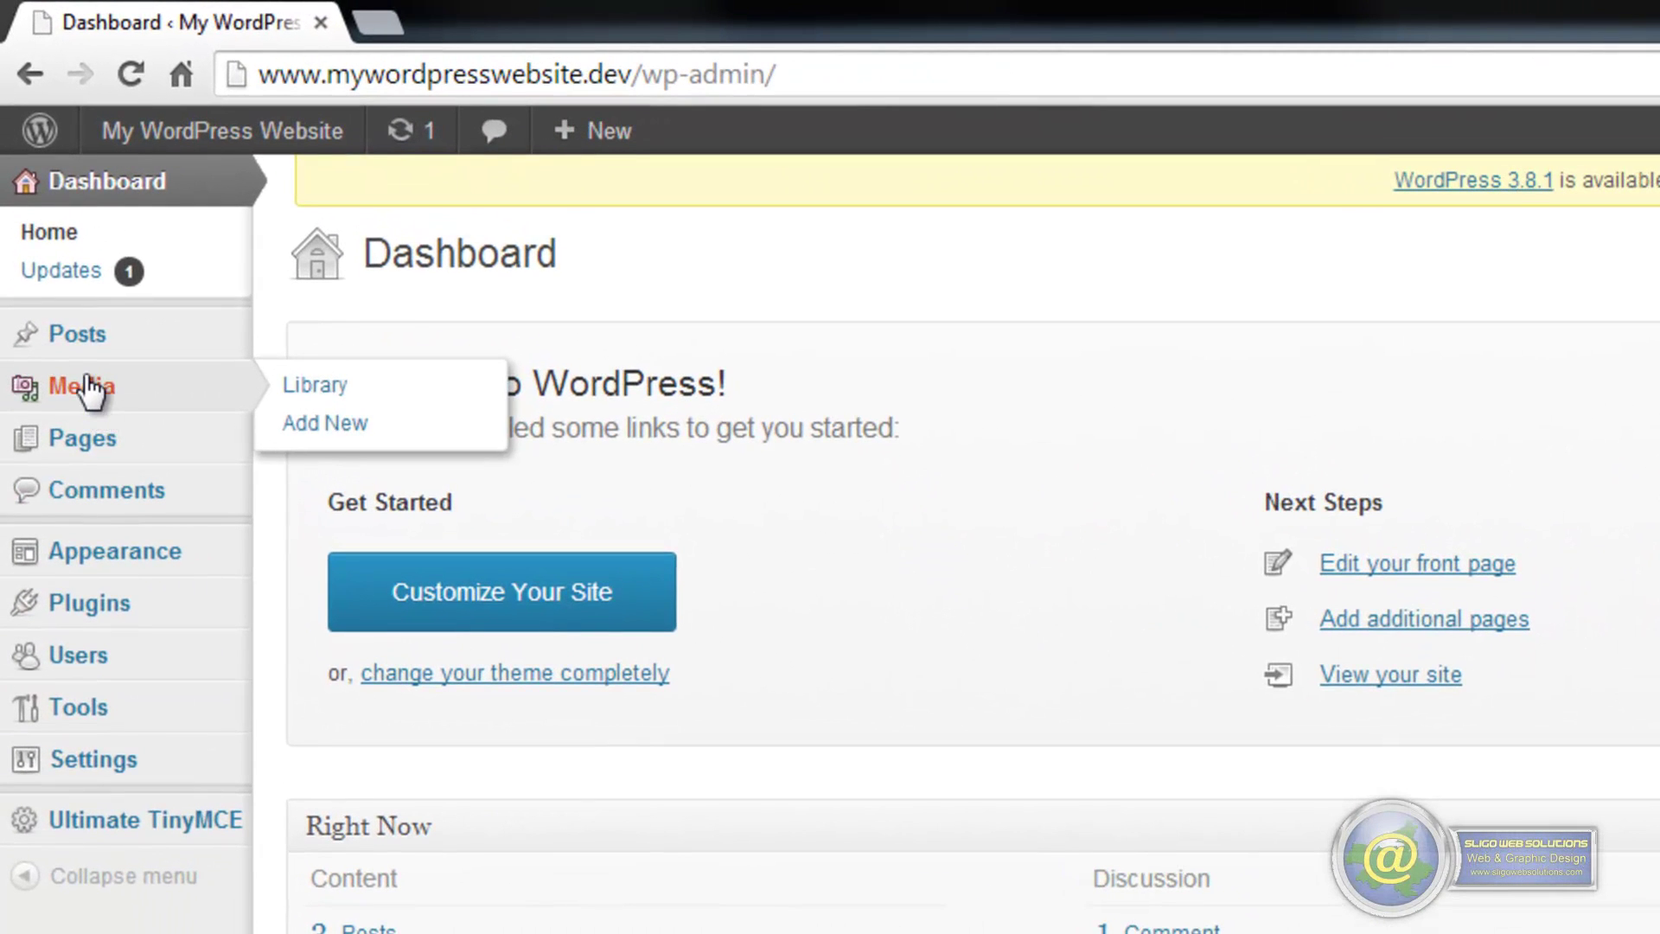
Go to Media > Library, showing the seven existing JPG images
left_click(308, 389)
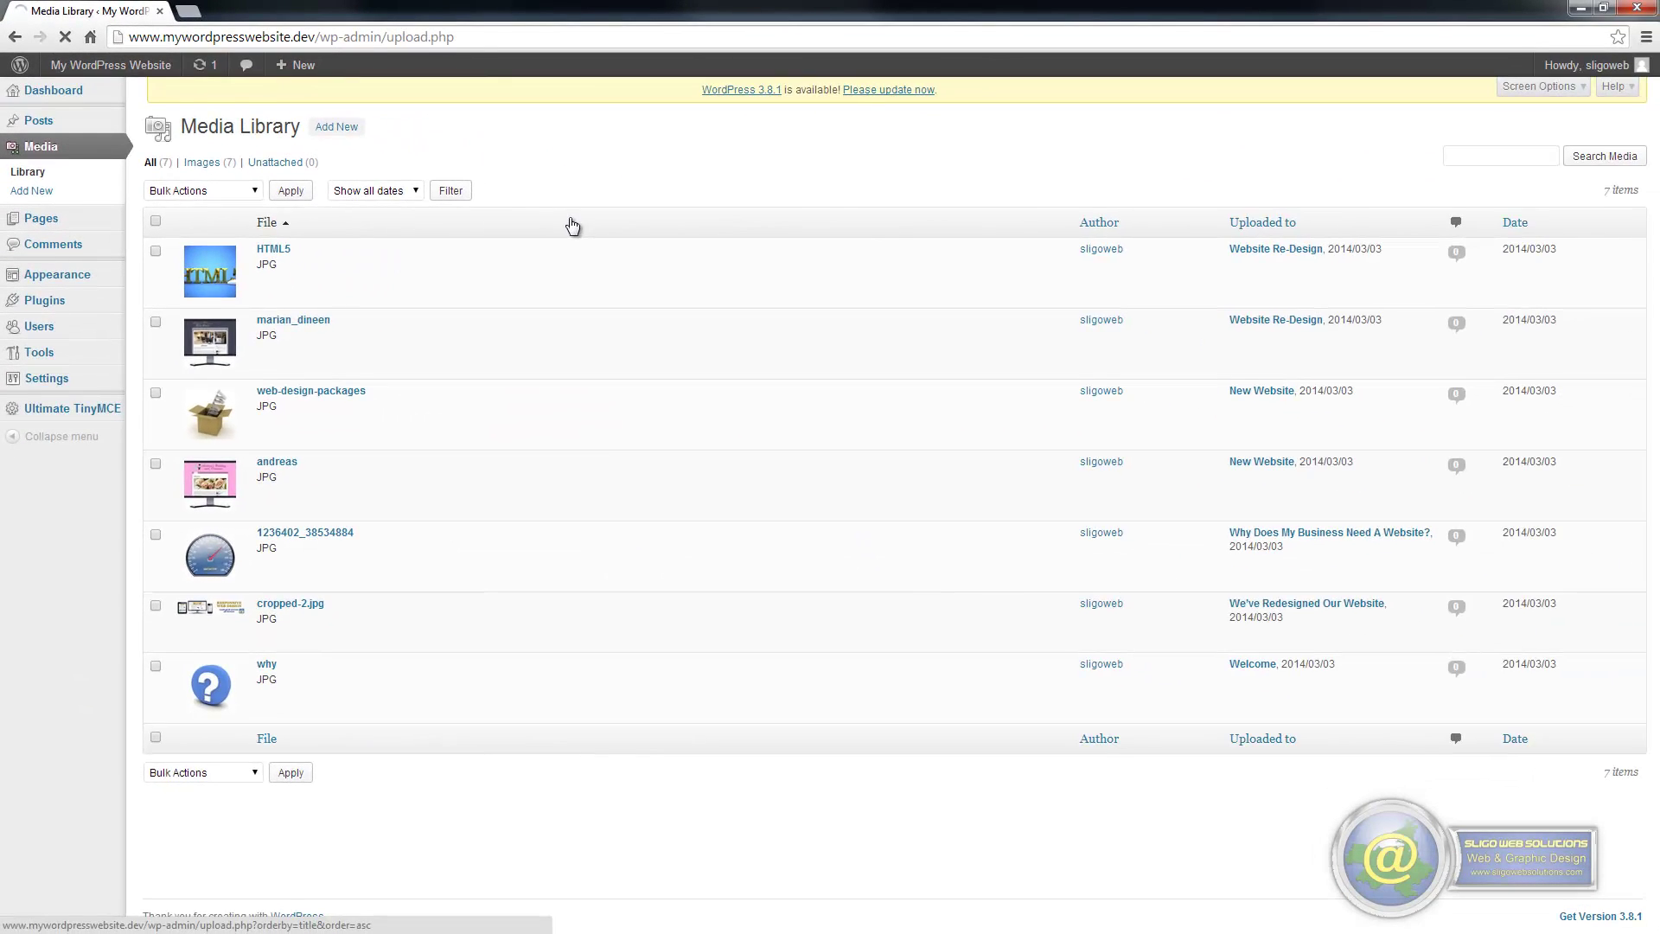
Start a new media upload and pick sligo-web-solutions-ecommerce-website.jpg
left_click(584, 223)
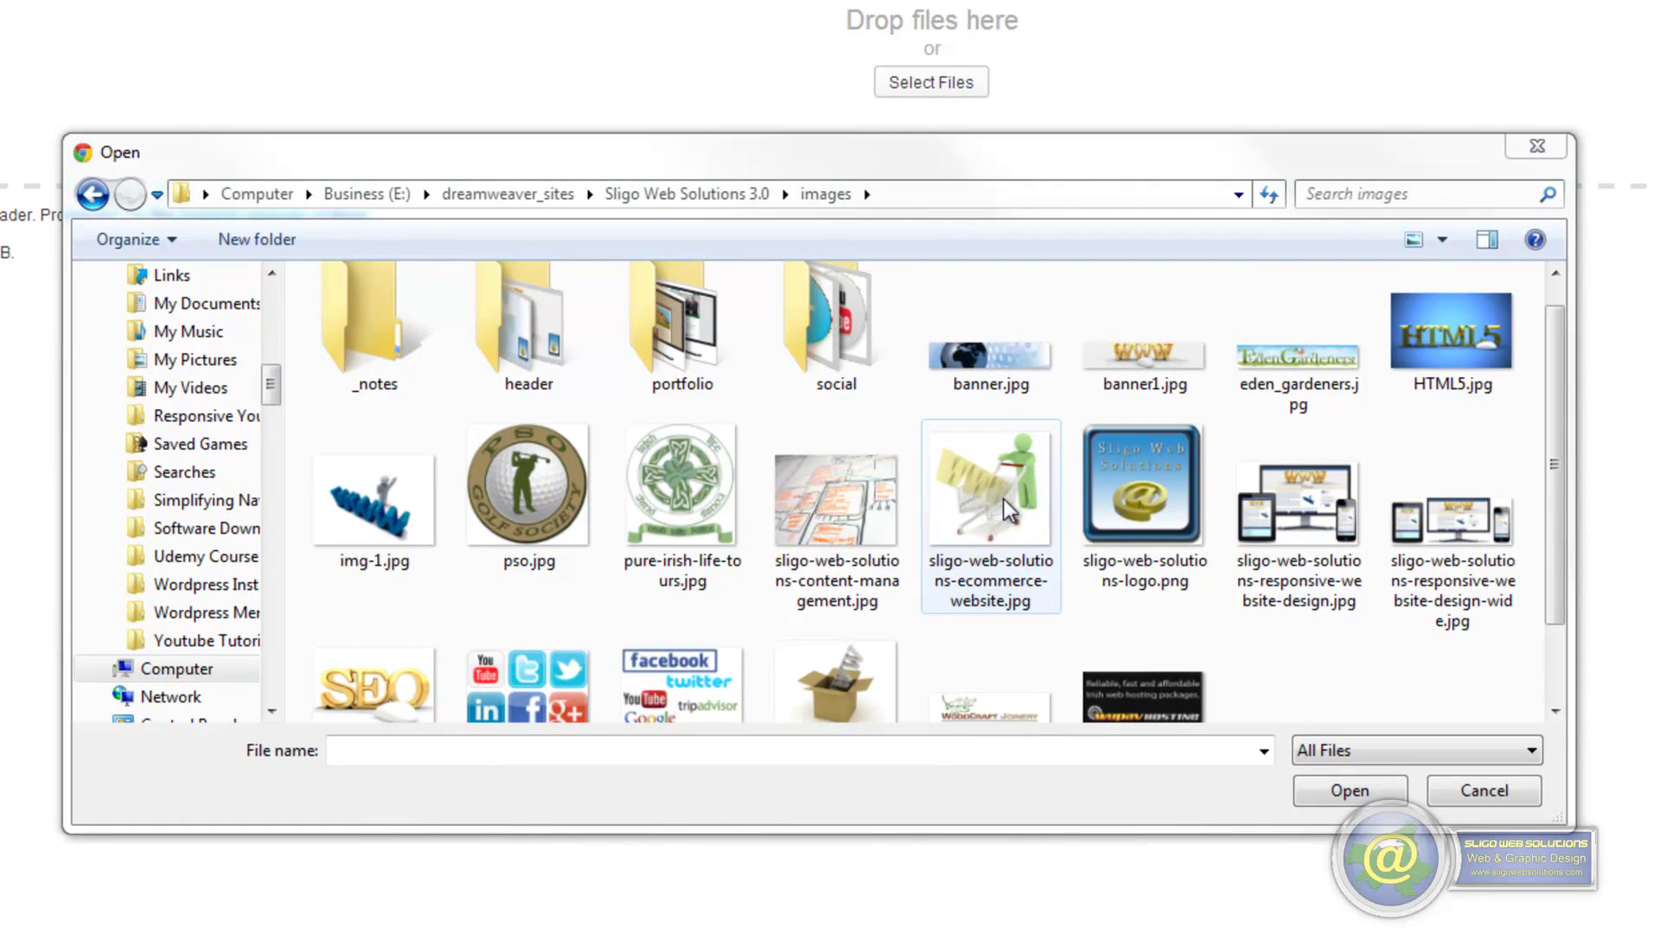
left_click(1002, 497)
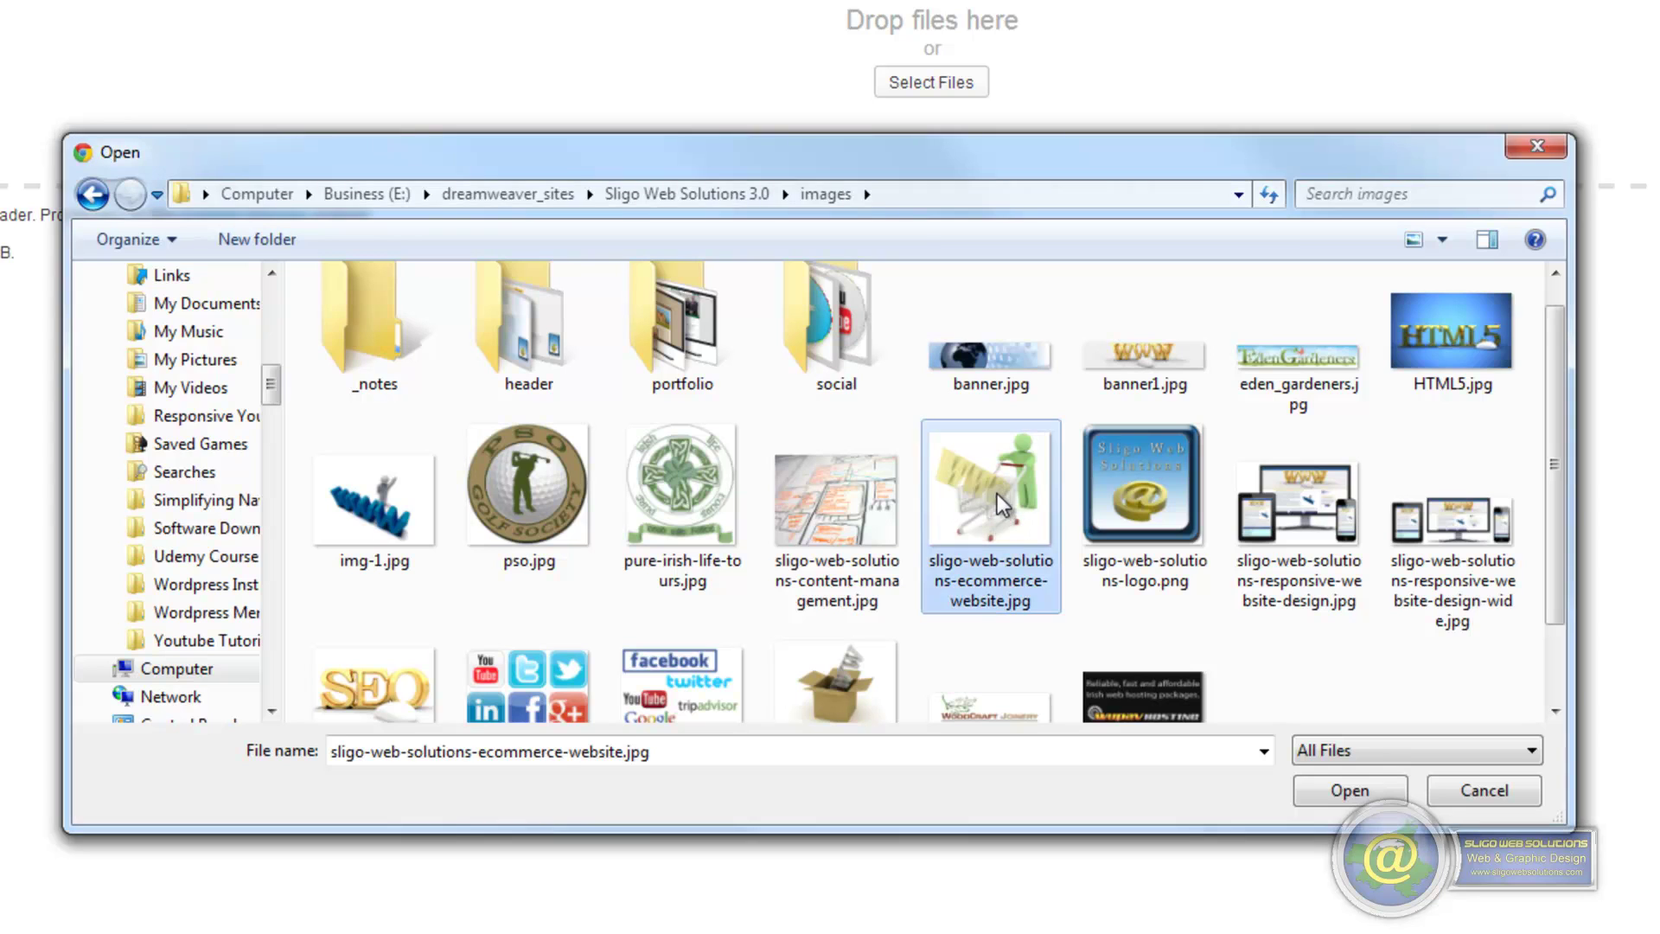
Upload the chosen file and give the image the alternative text 'Shopping Trolley'
left_click(1350, 791)
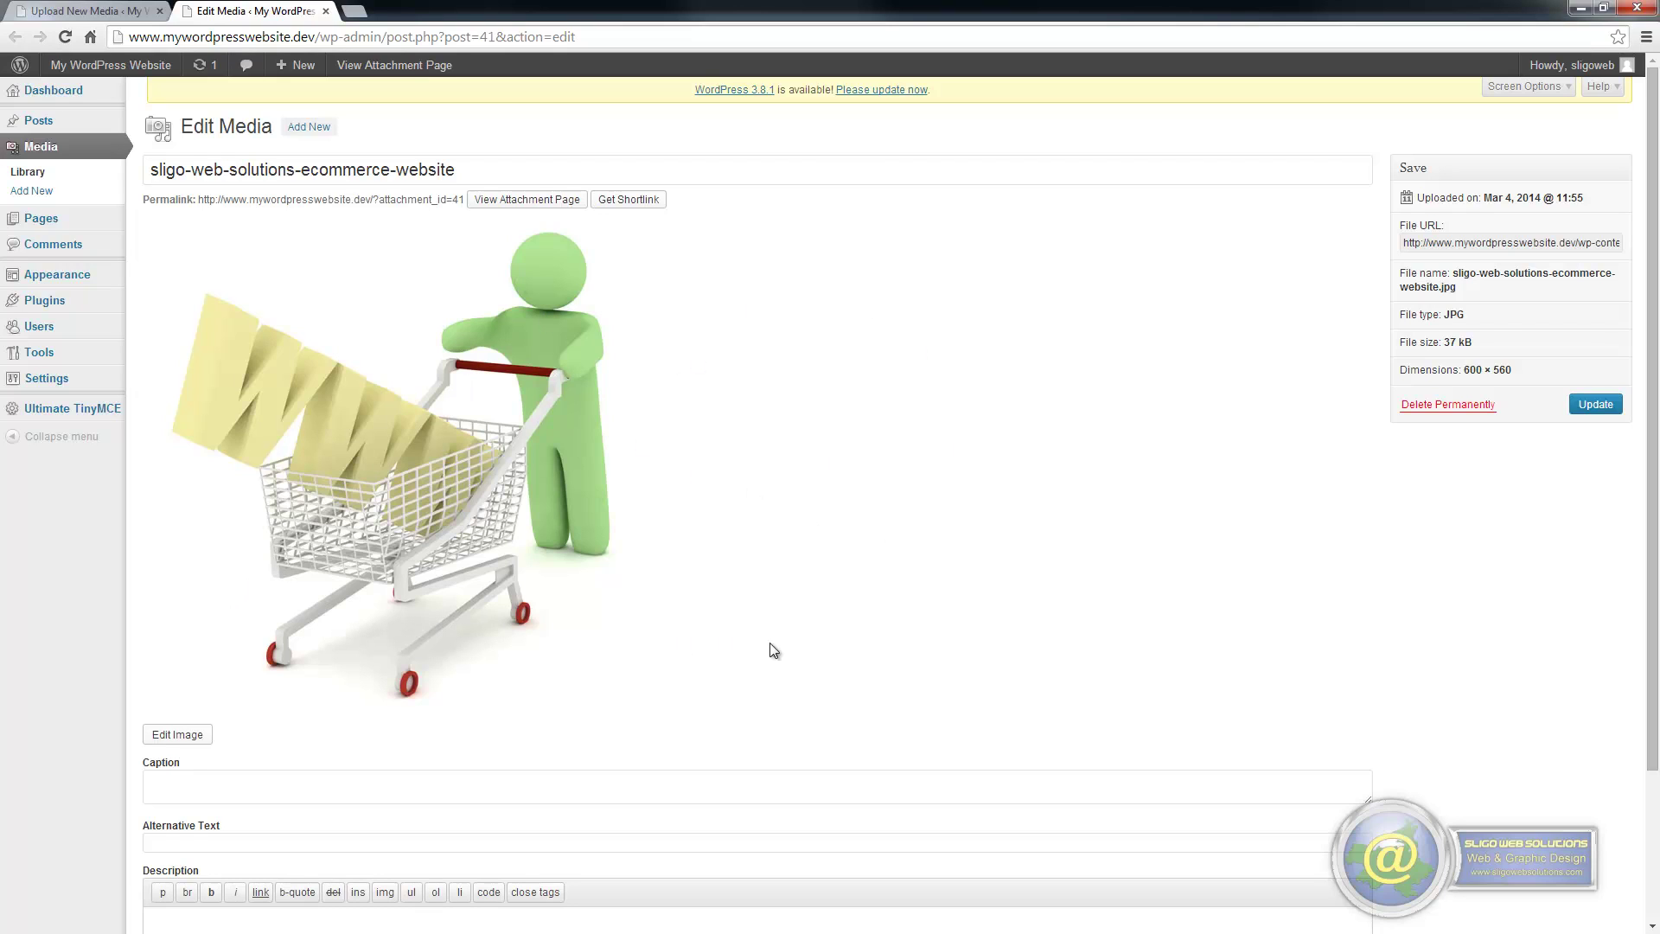
scroll(843, 635, "down", 2)
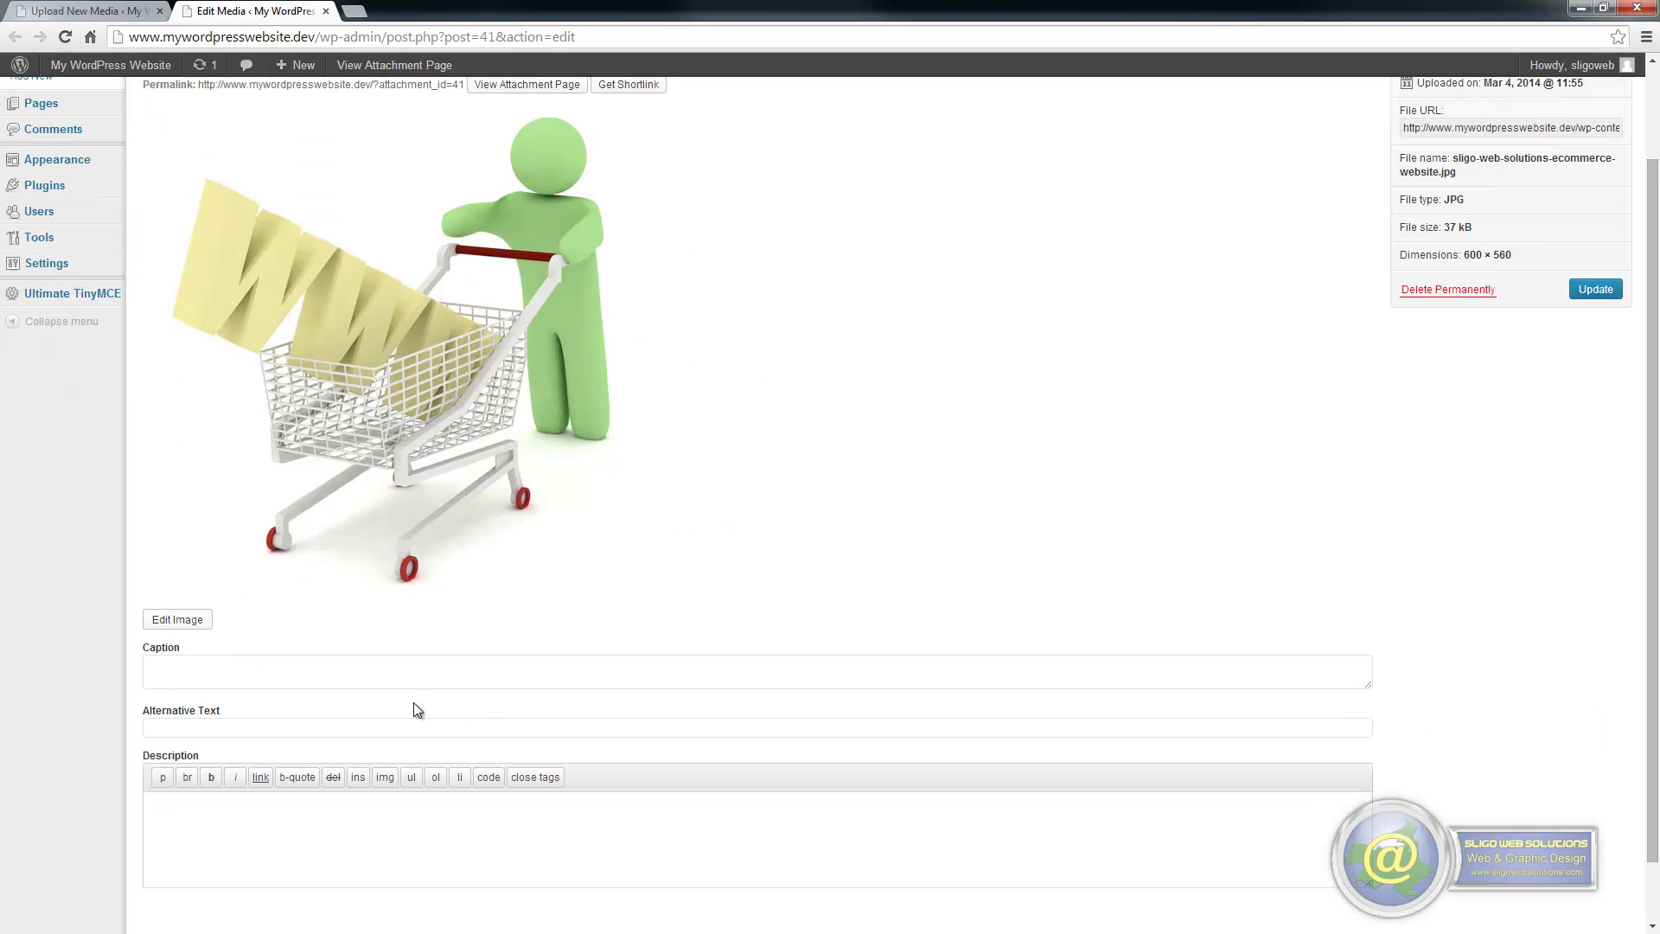
left_click(169, 726)
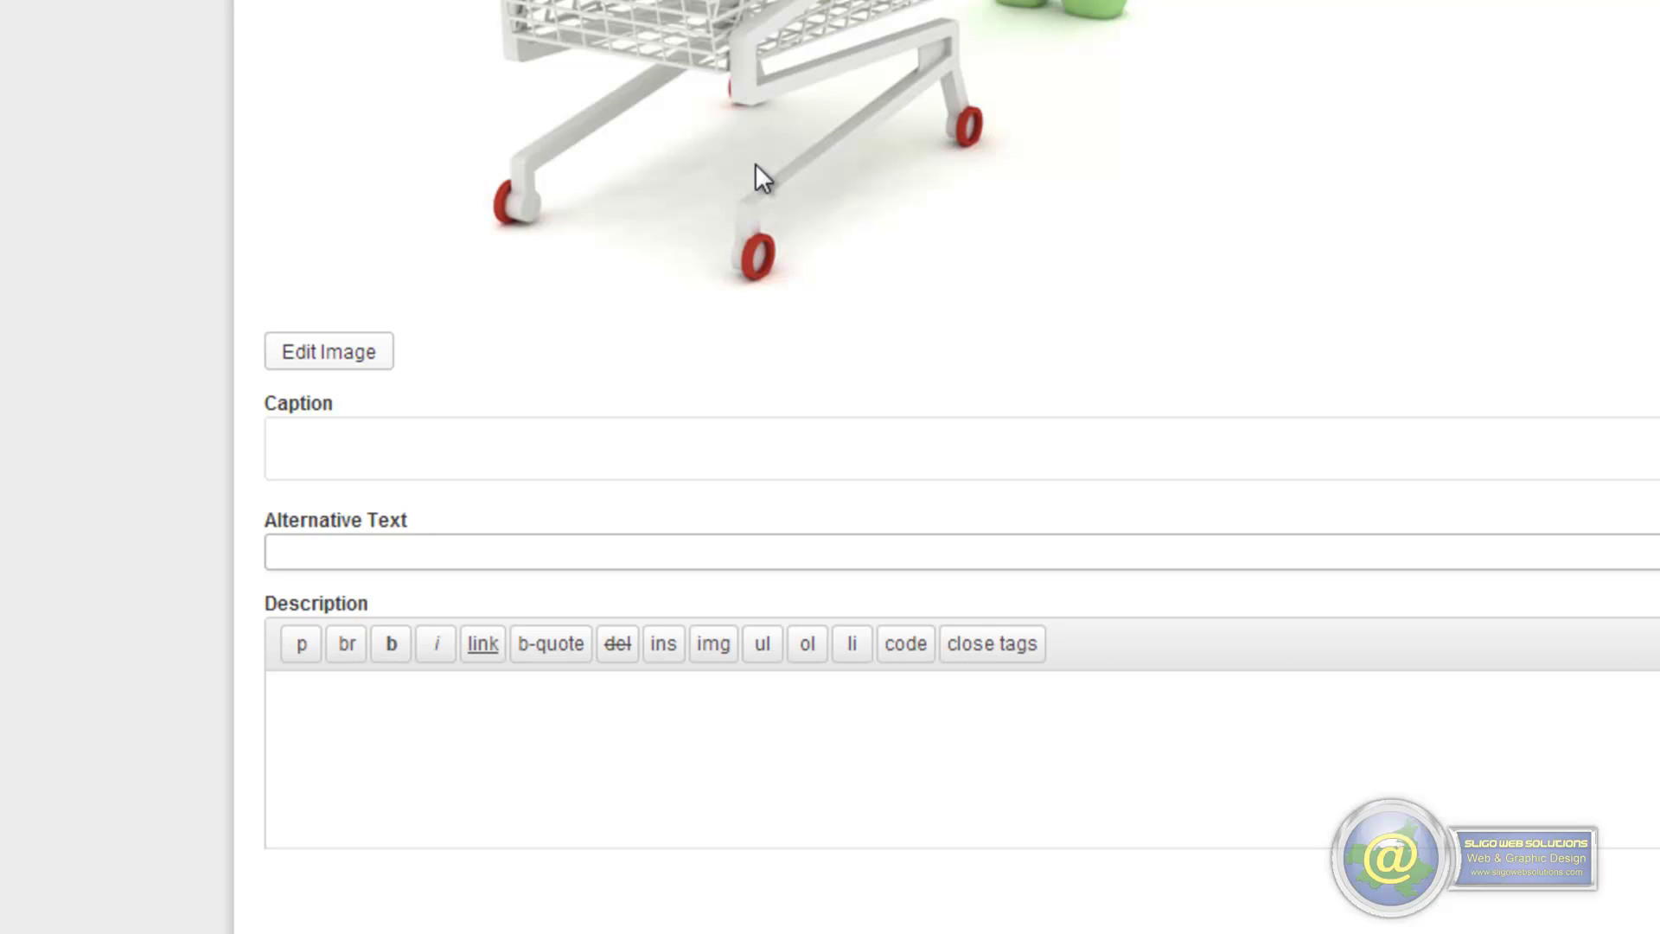
type("Shopping Trolley")
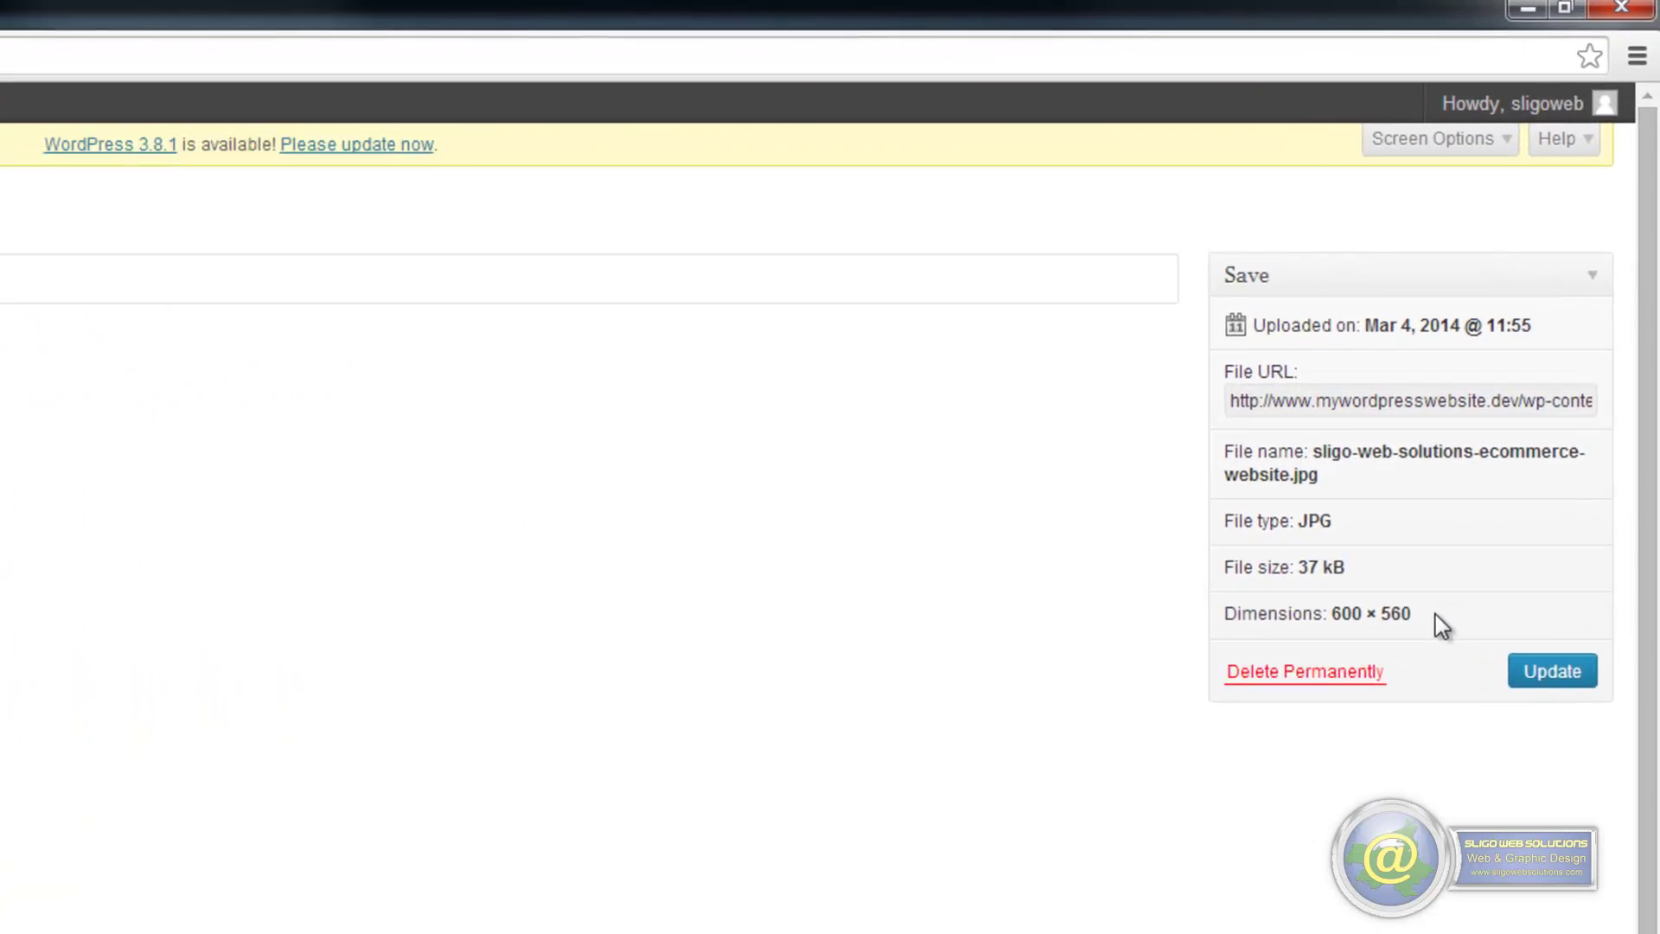
left_click_drag(1413, 614, 1356, 616)
left_click_drag(1271, 728, 1375, 733)
left_click(1406, 737)
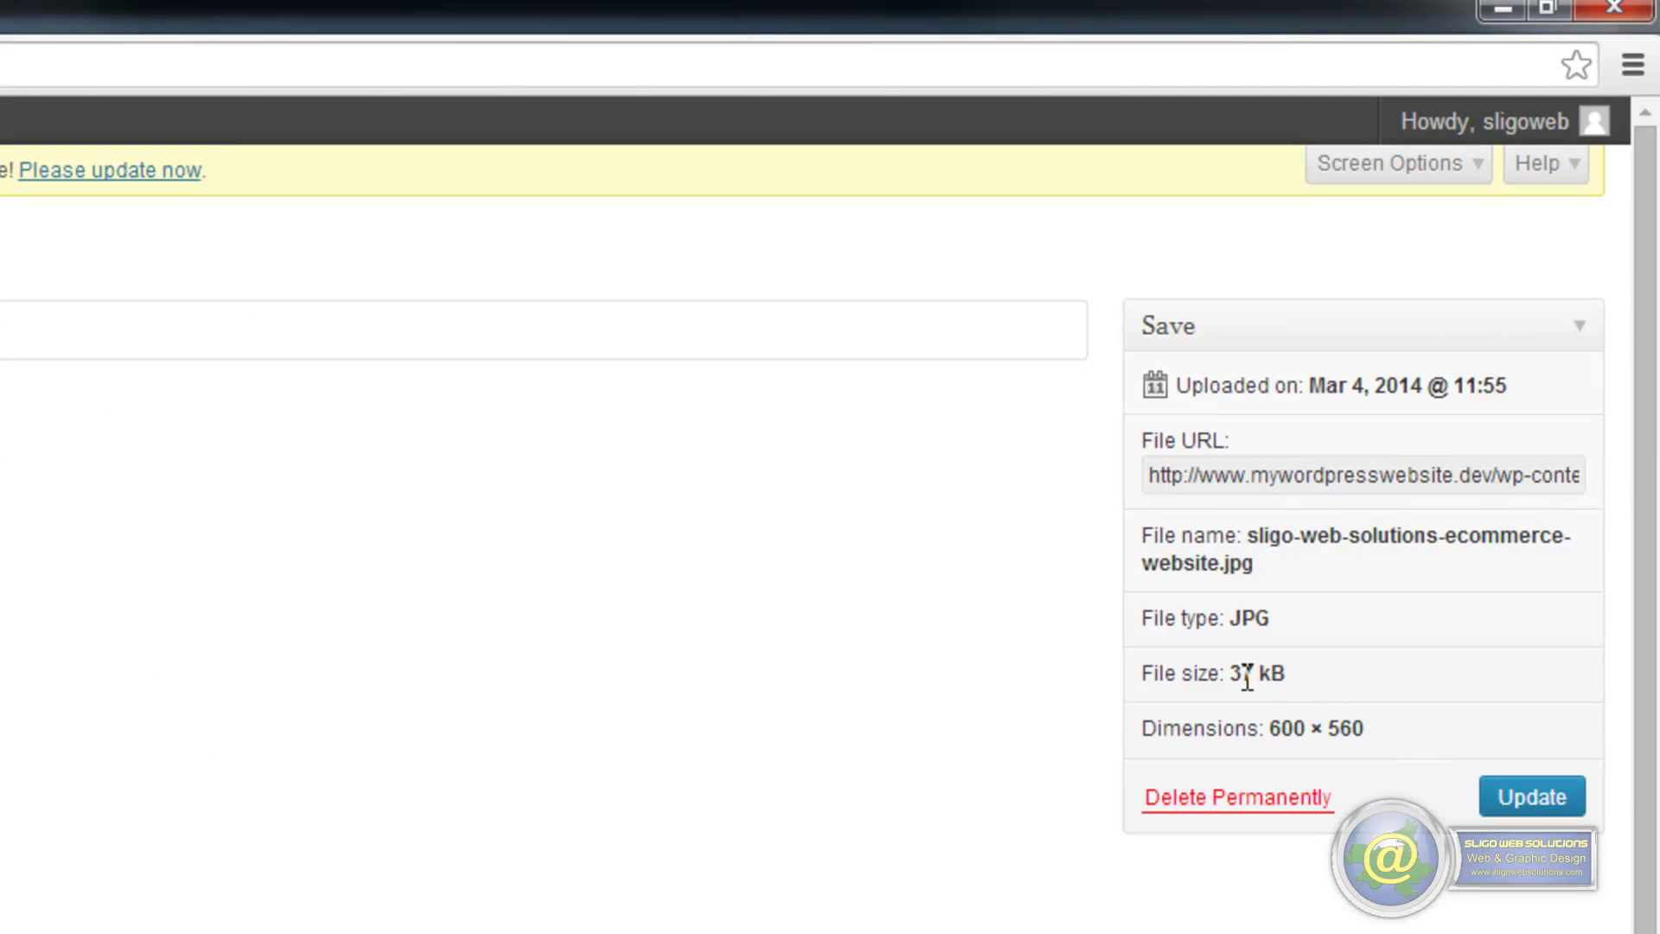
left_click_drag(1242, 675, 1268, 677)
left_click_drag(1275, 620, 1229, 614)
left_click_drag(1257, 538, 1289, 564)
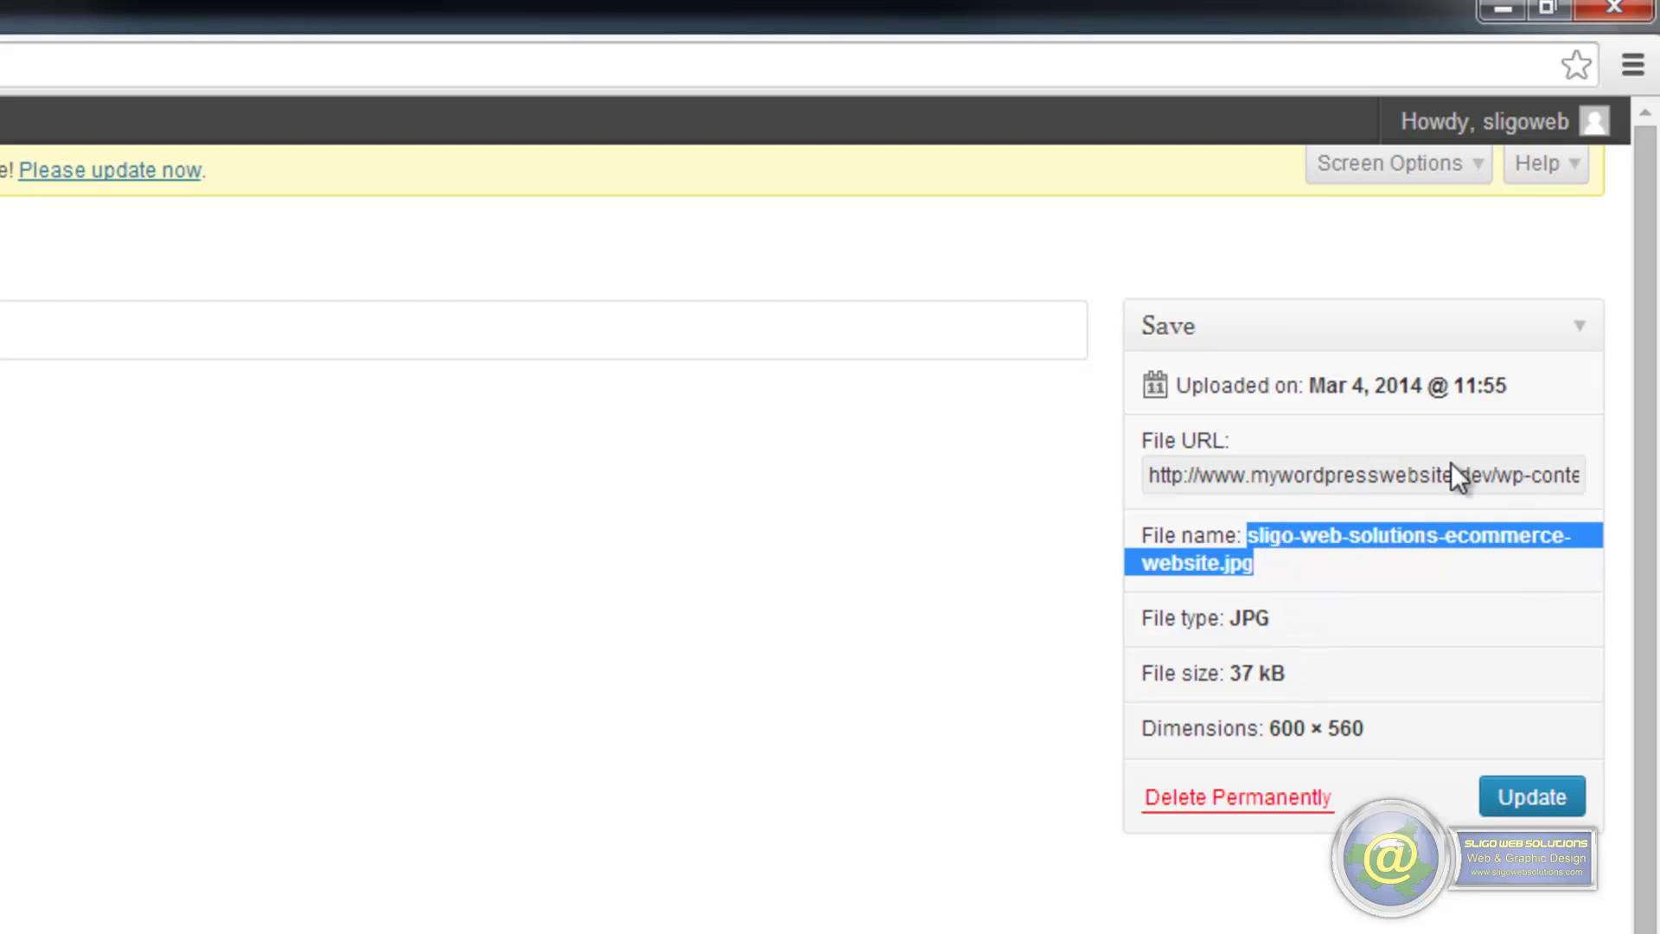
left_click_drag(1149, 471, 1579, 474)
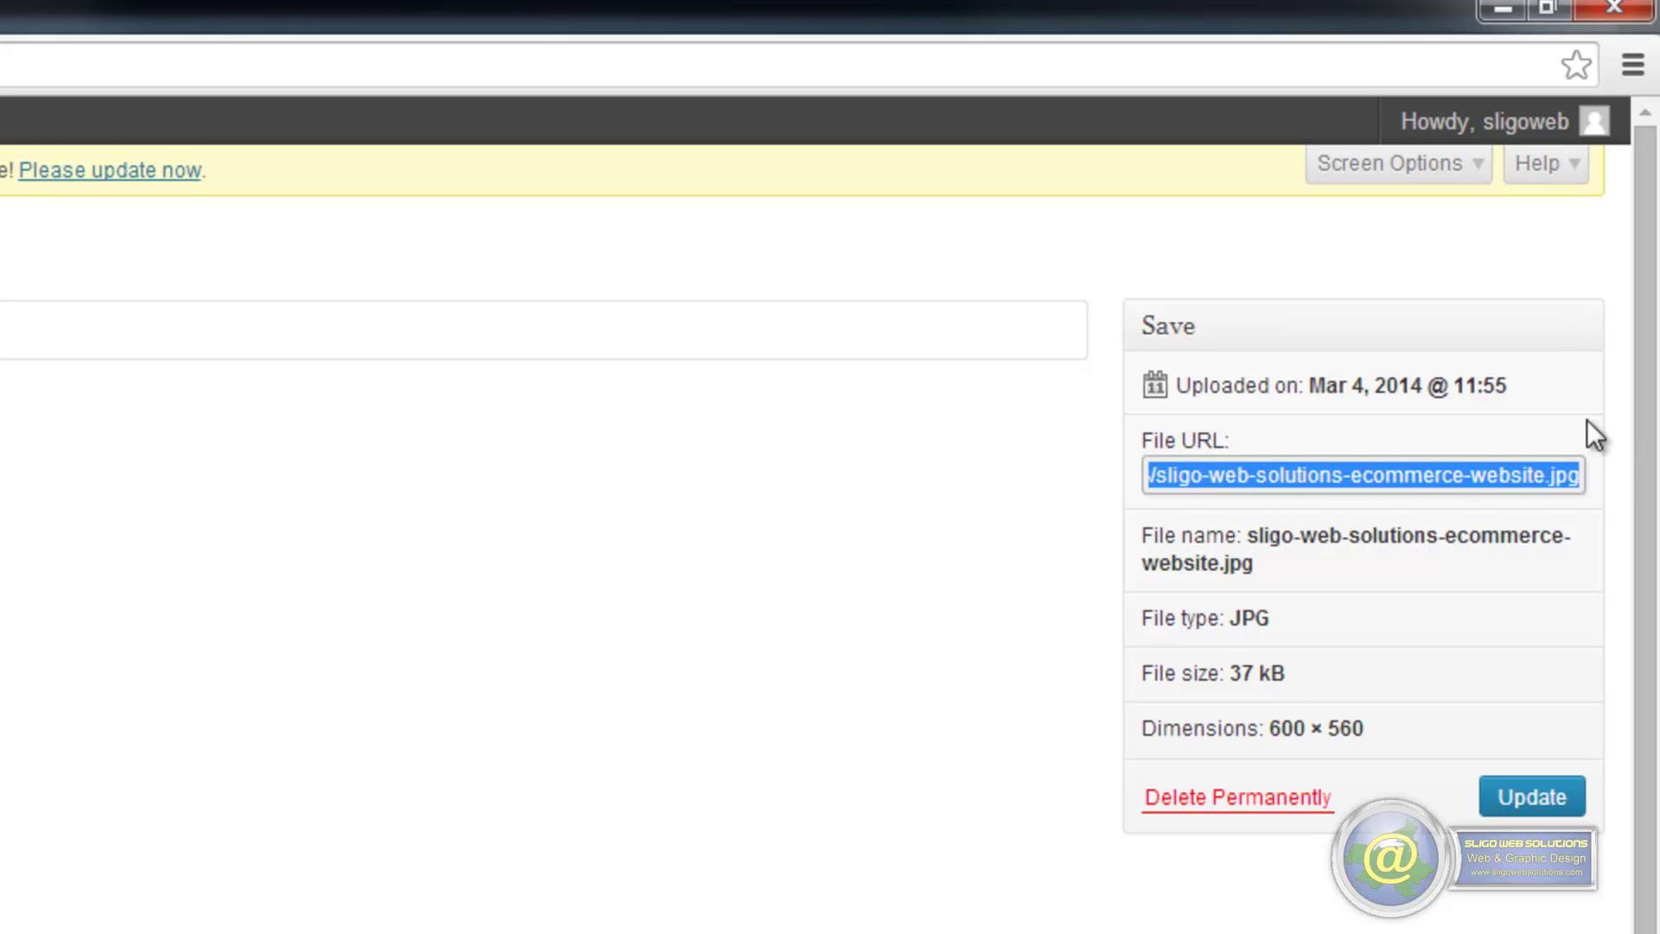
right_click(1417, 474)
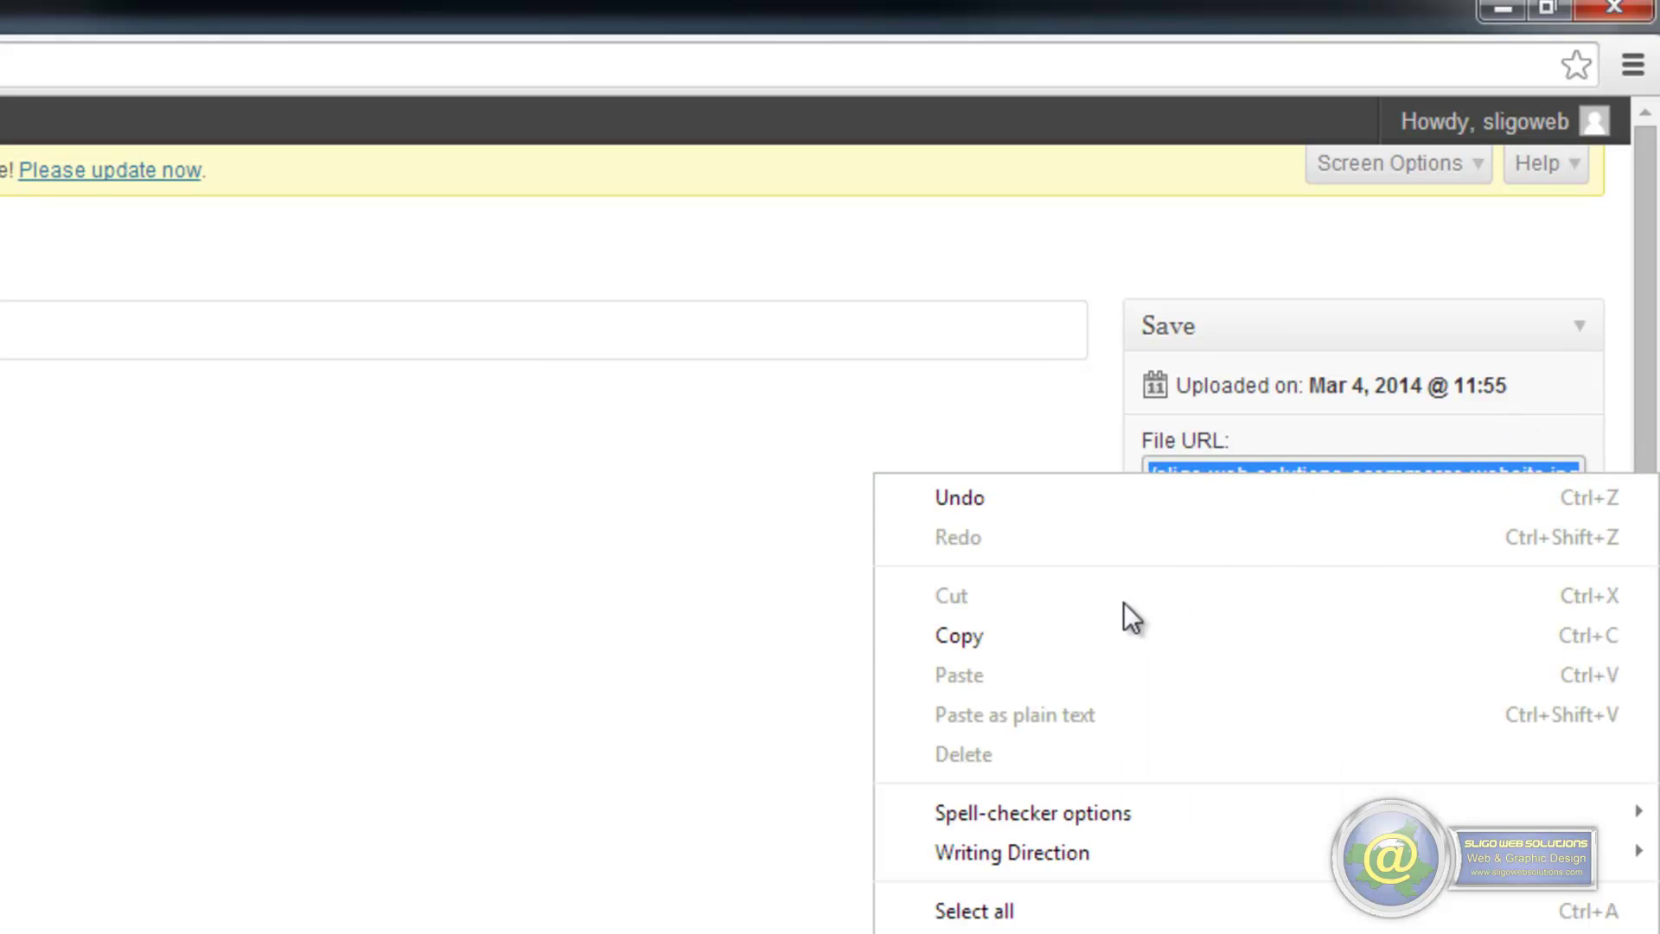
left_click(1104, 632)
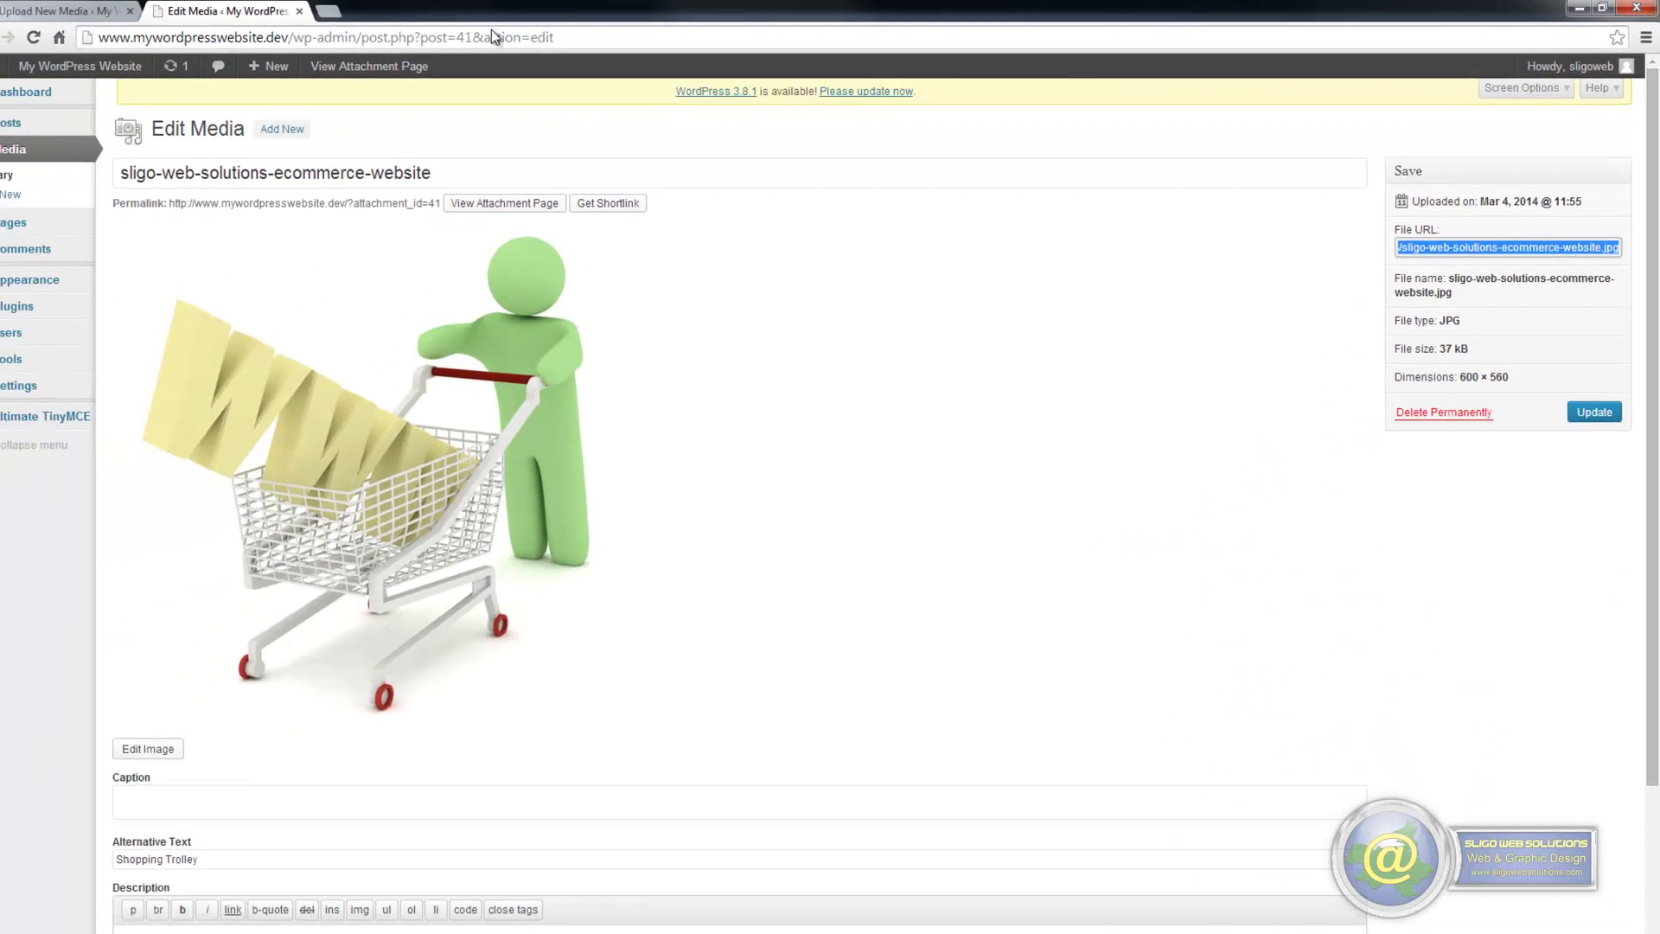
left_click(328, 11)
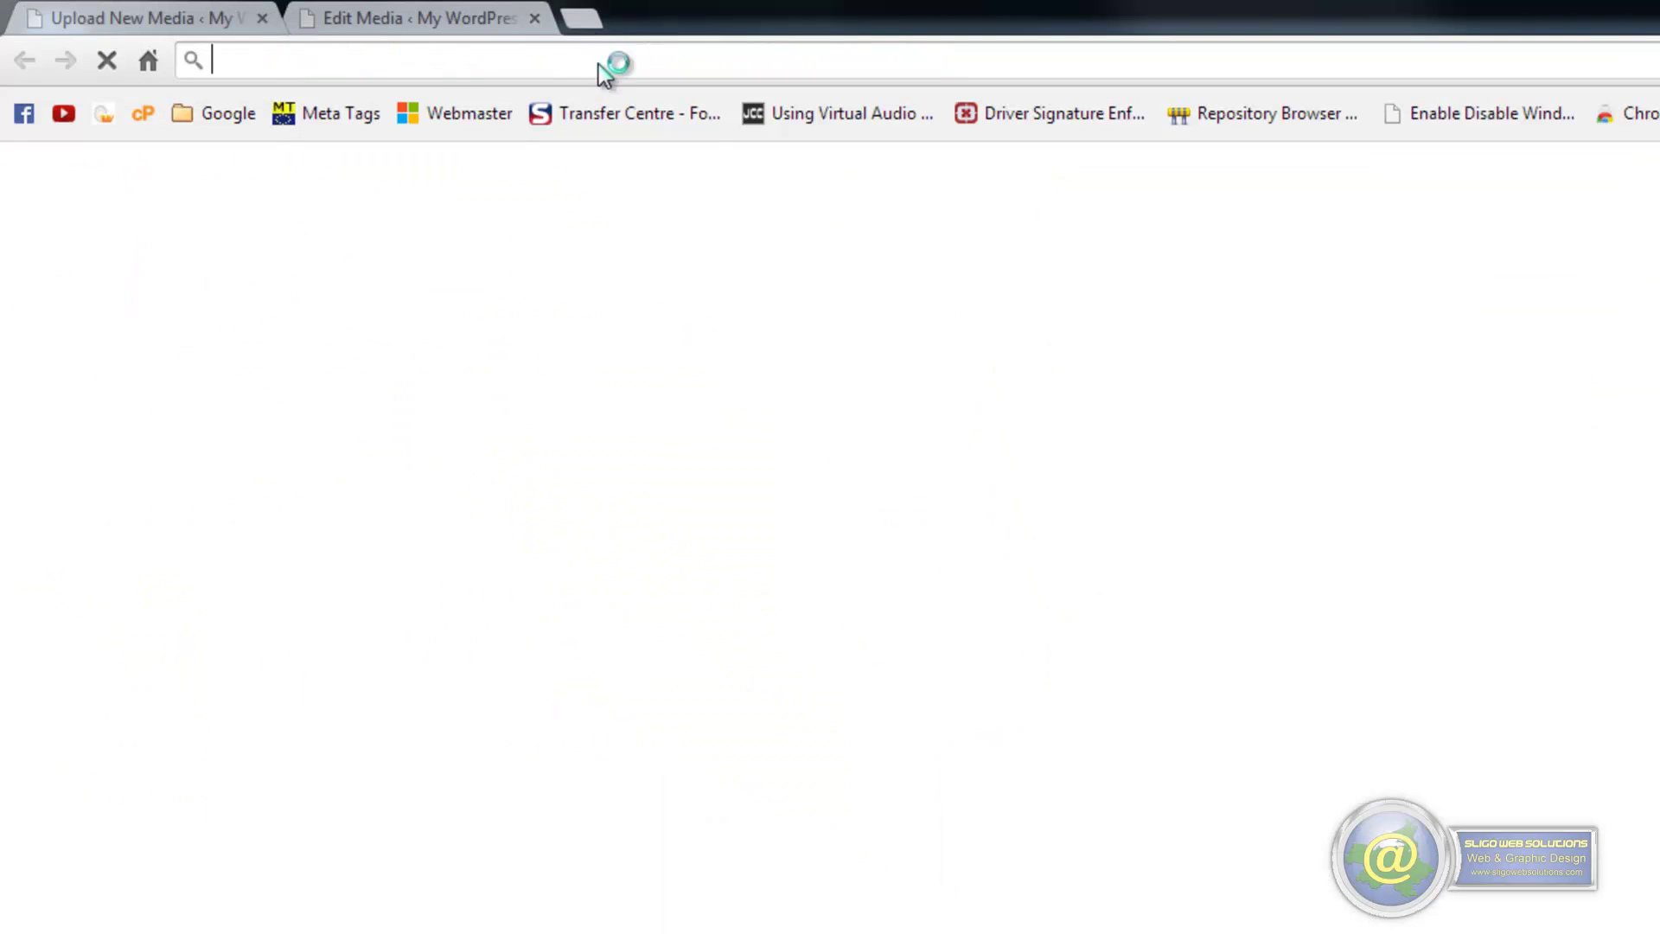
right_click(516, 74)
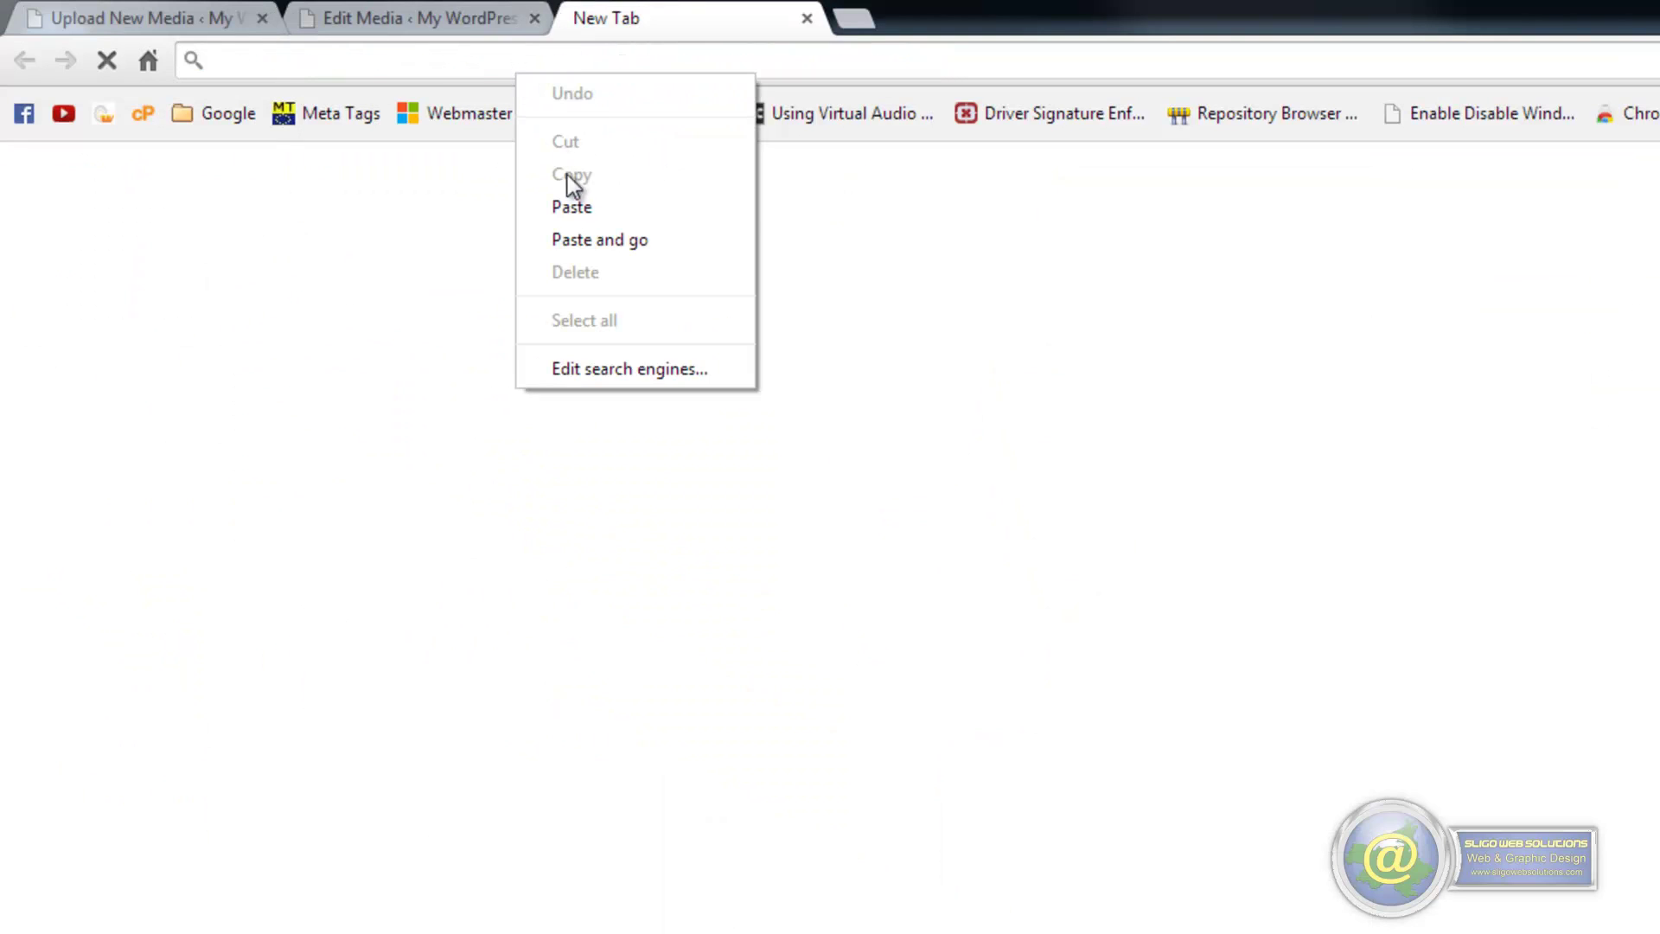
left_click(579, 232)
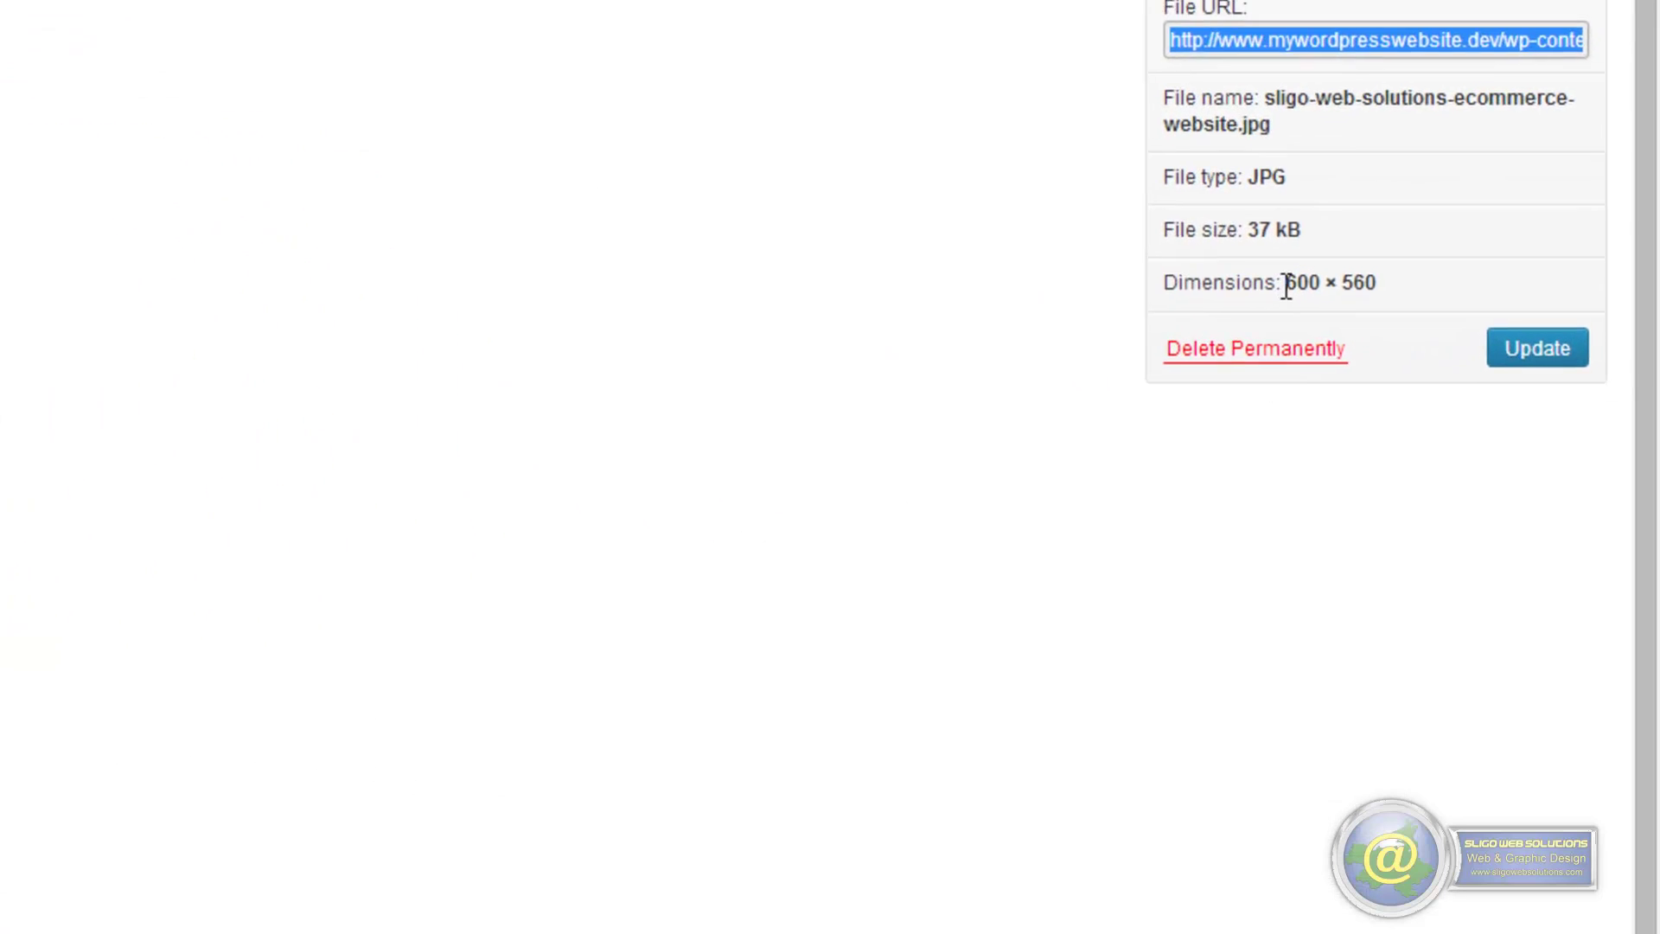
Scale the trolley image from 600 × 560 to 500 × 467 and save it
left_click_drag(1285, 286, 1377, 286)
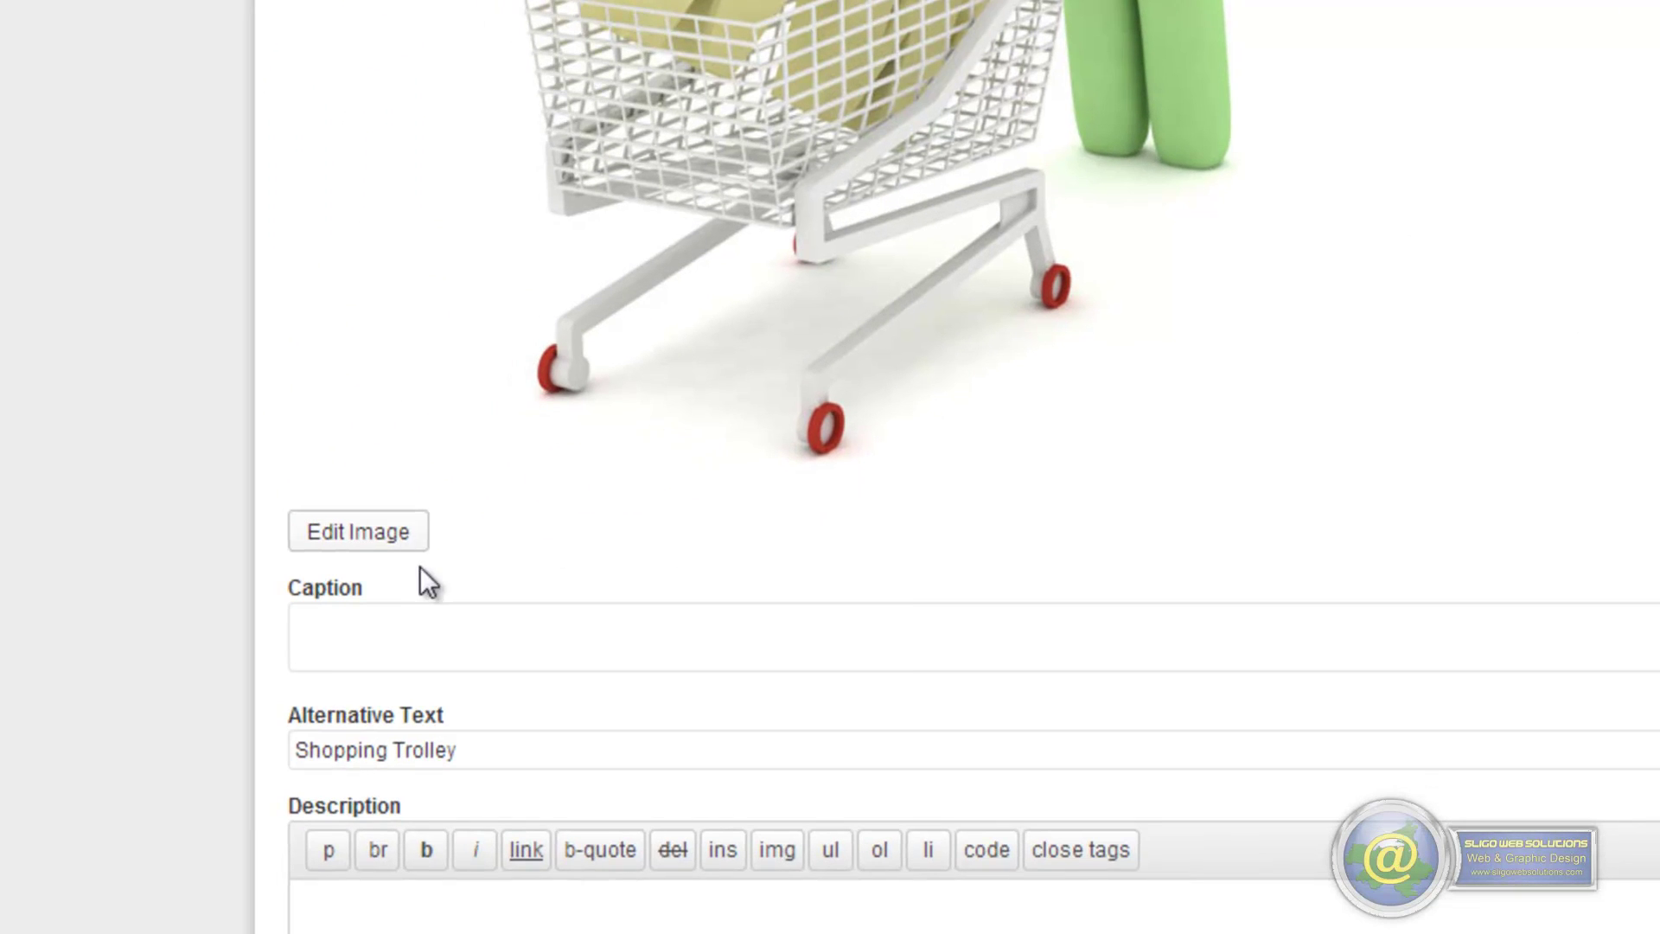
left_click(386, 545)
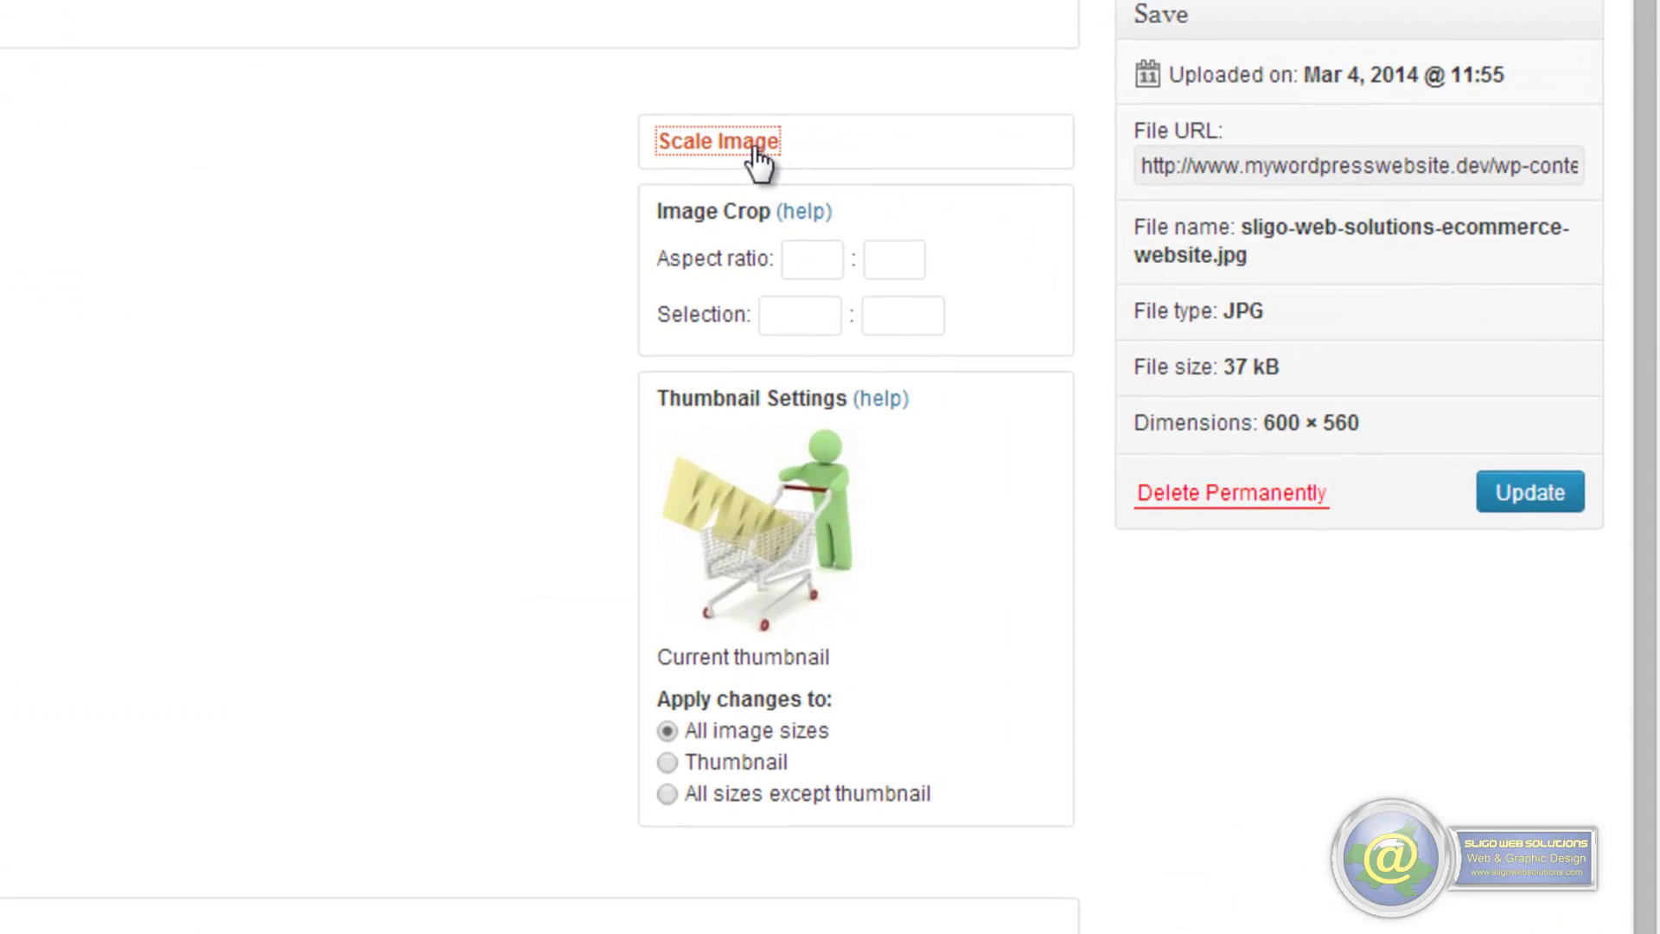
left_click(756, 152)
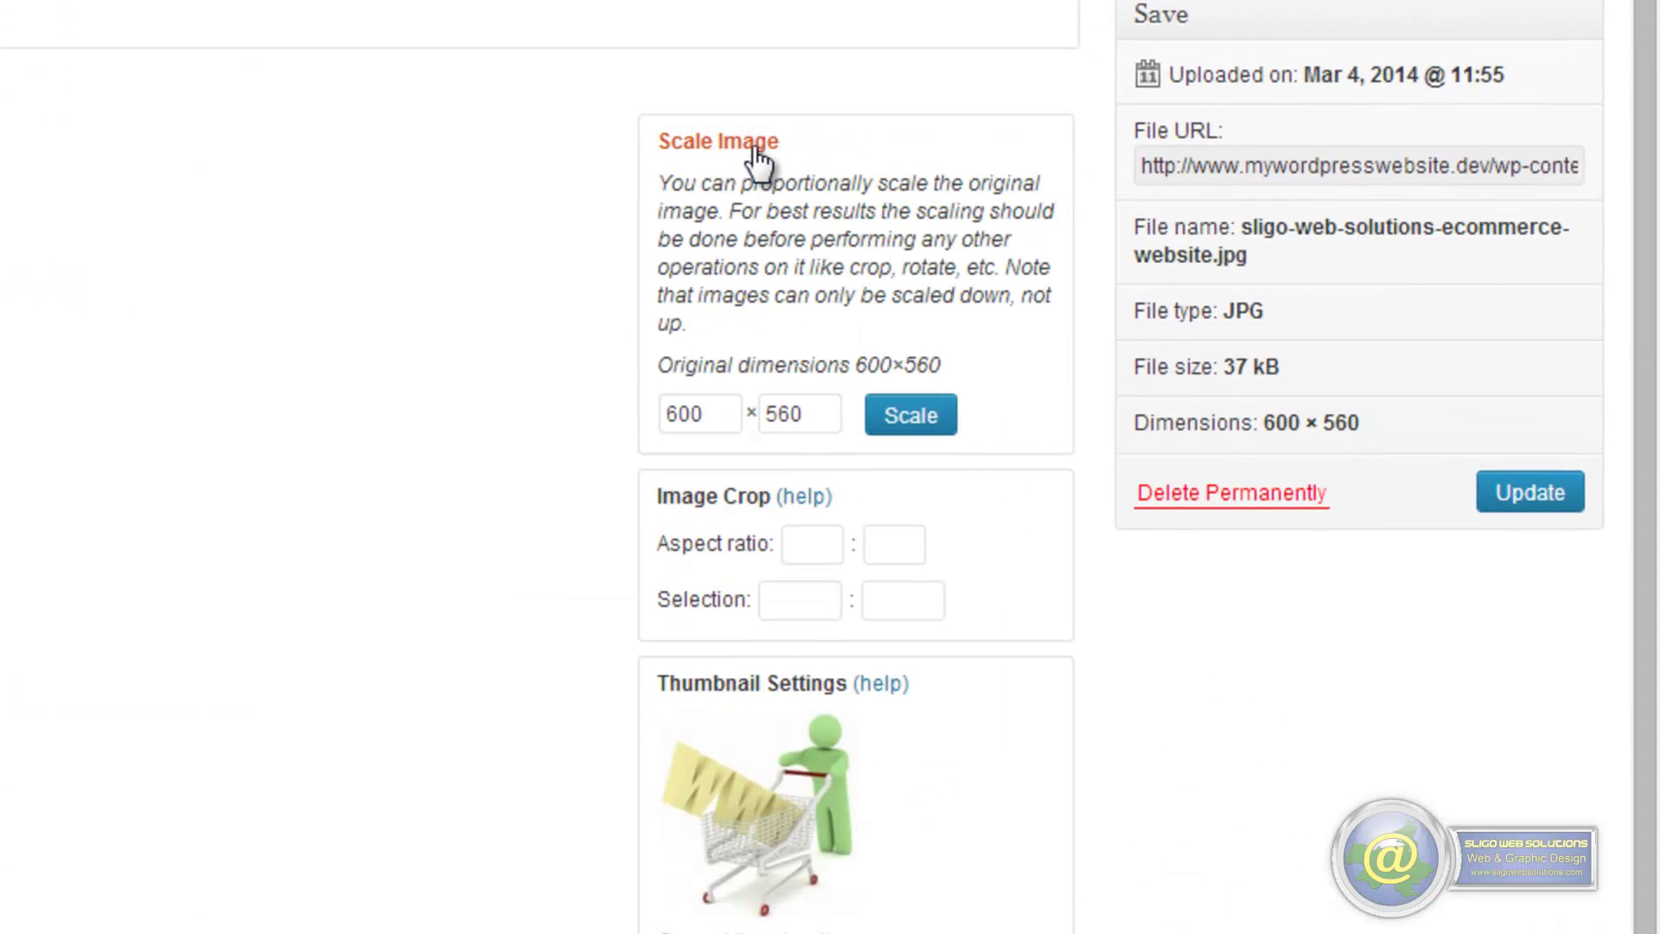
double_click(705, 422)
type("500")
left_click_drag(811, 413, 757, 413)
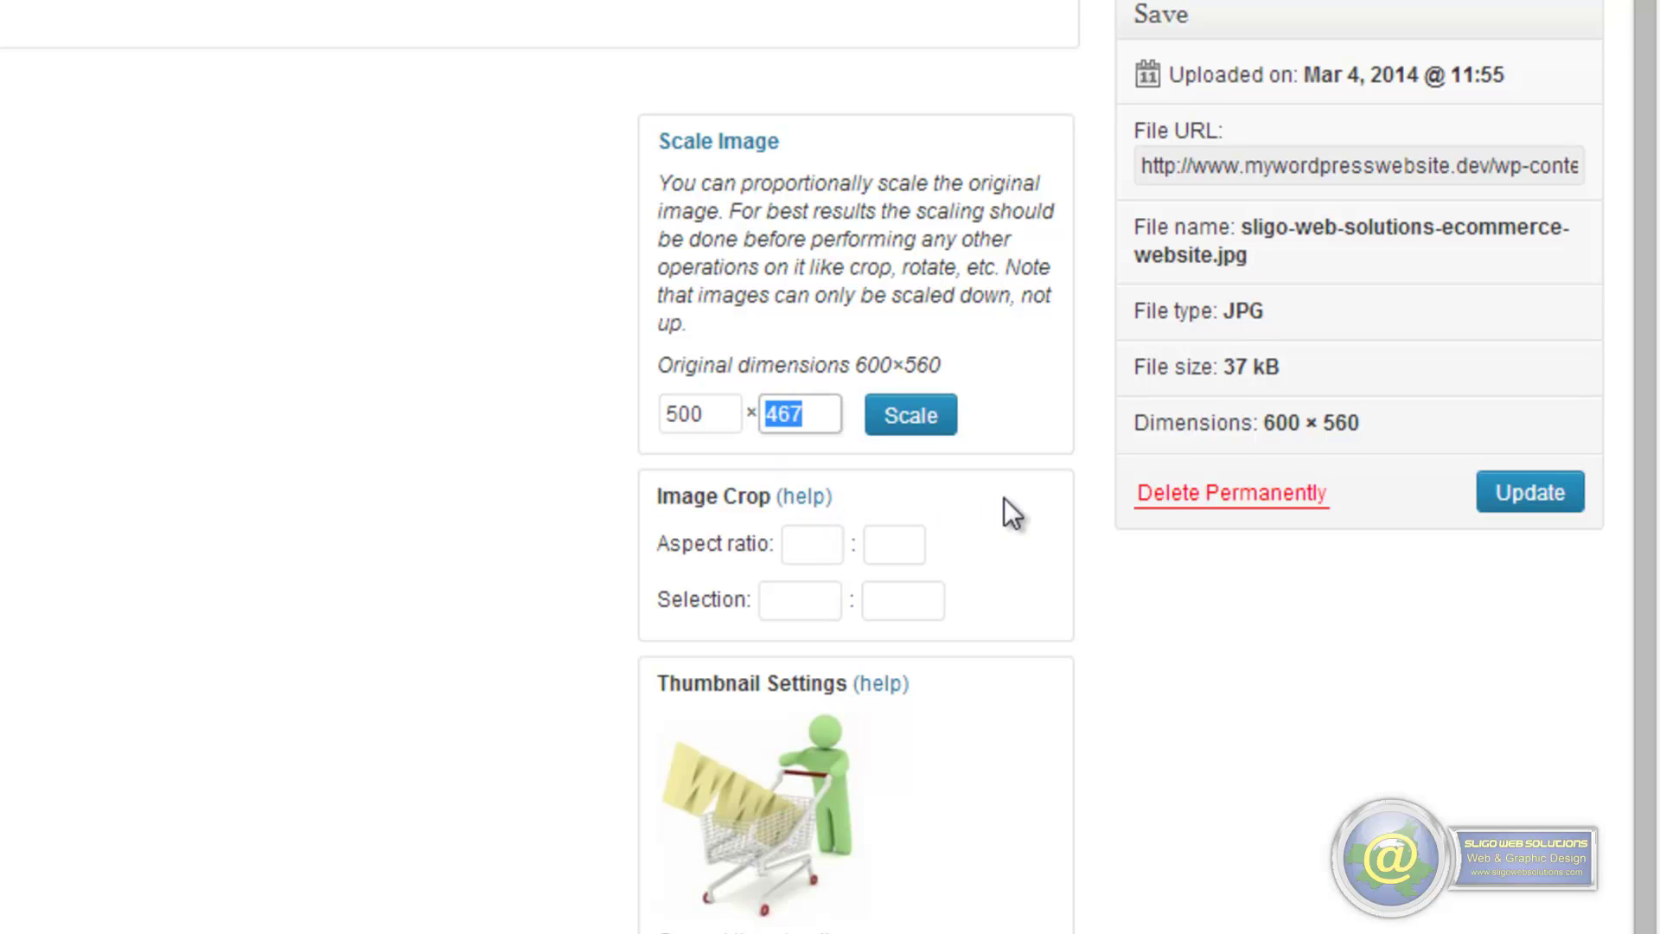
left_click(923, 423)
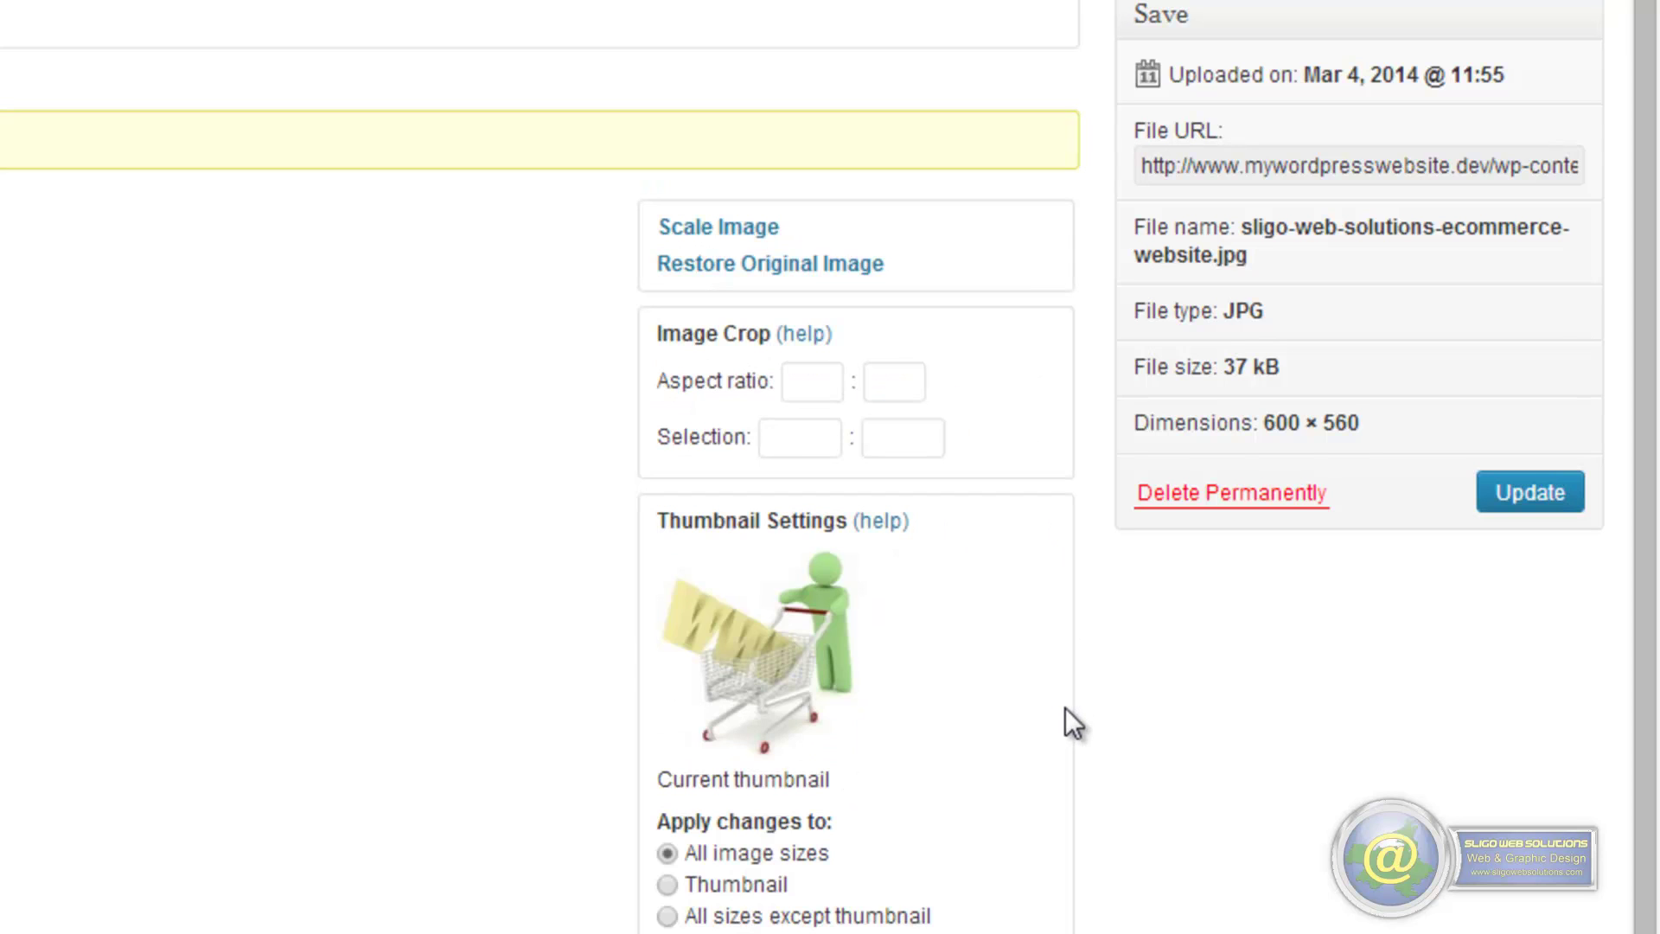
left_click(1537, 495)
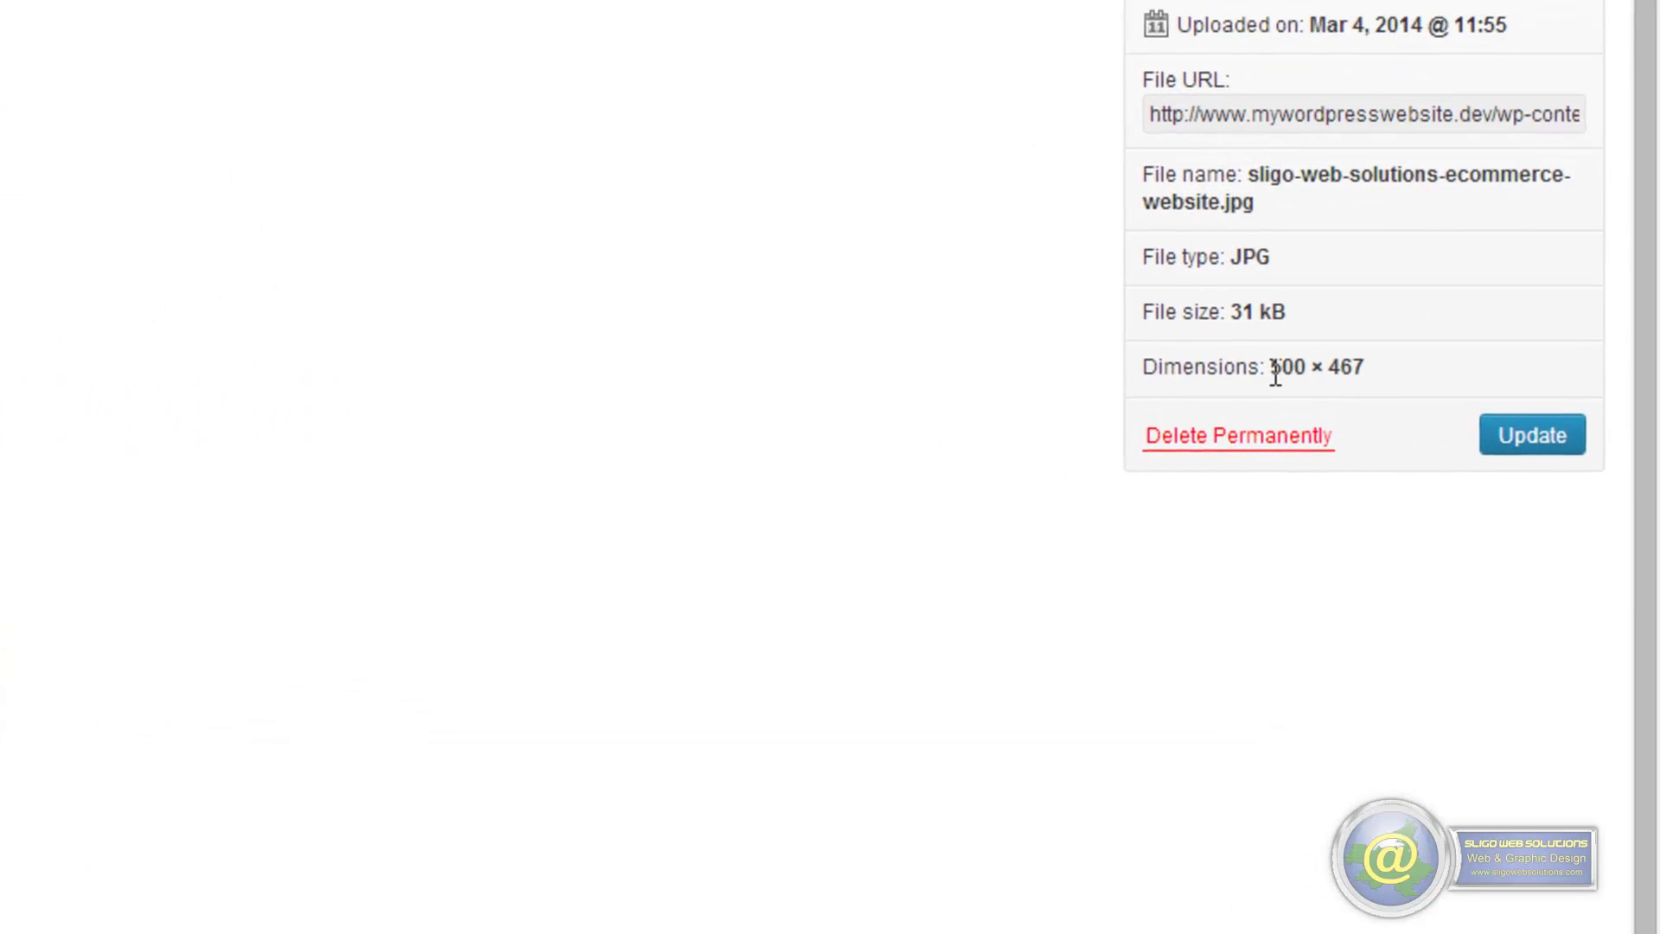
Confirm the 500 × 467 size and 'Shopping Trolley' alt text, then save the item
left_click_drag(1267, 372, 1356, 366)
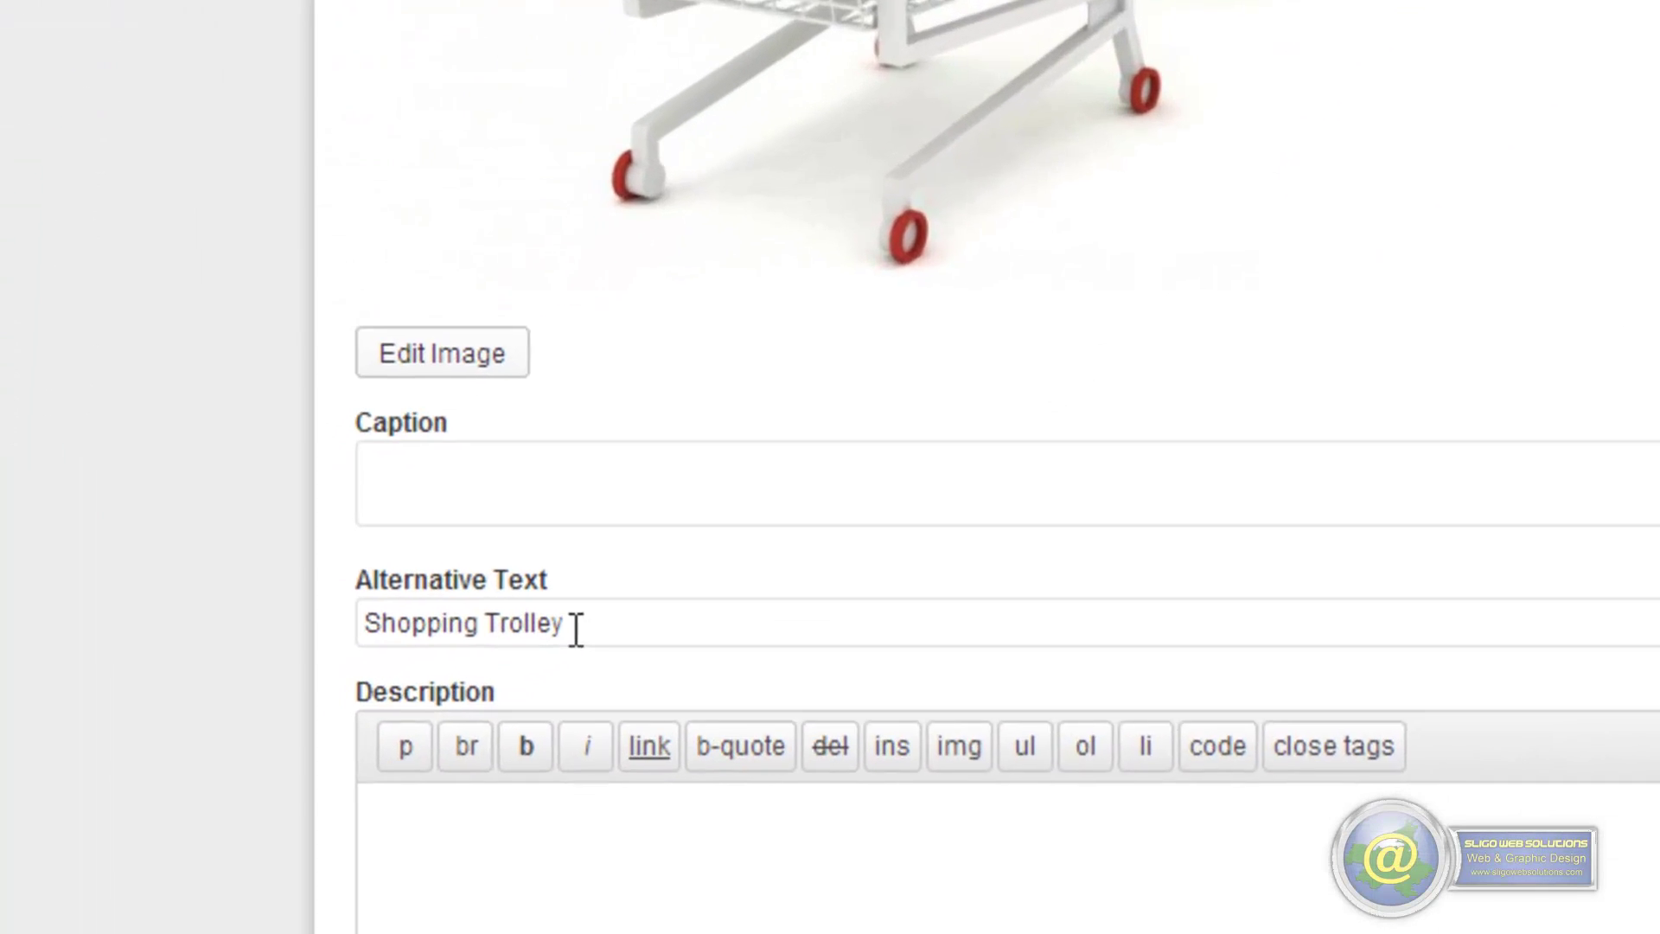
left_click_drag(226, 808, 146, 809)
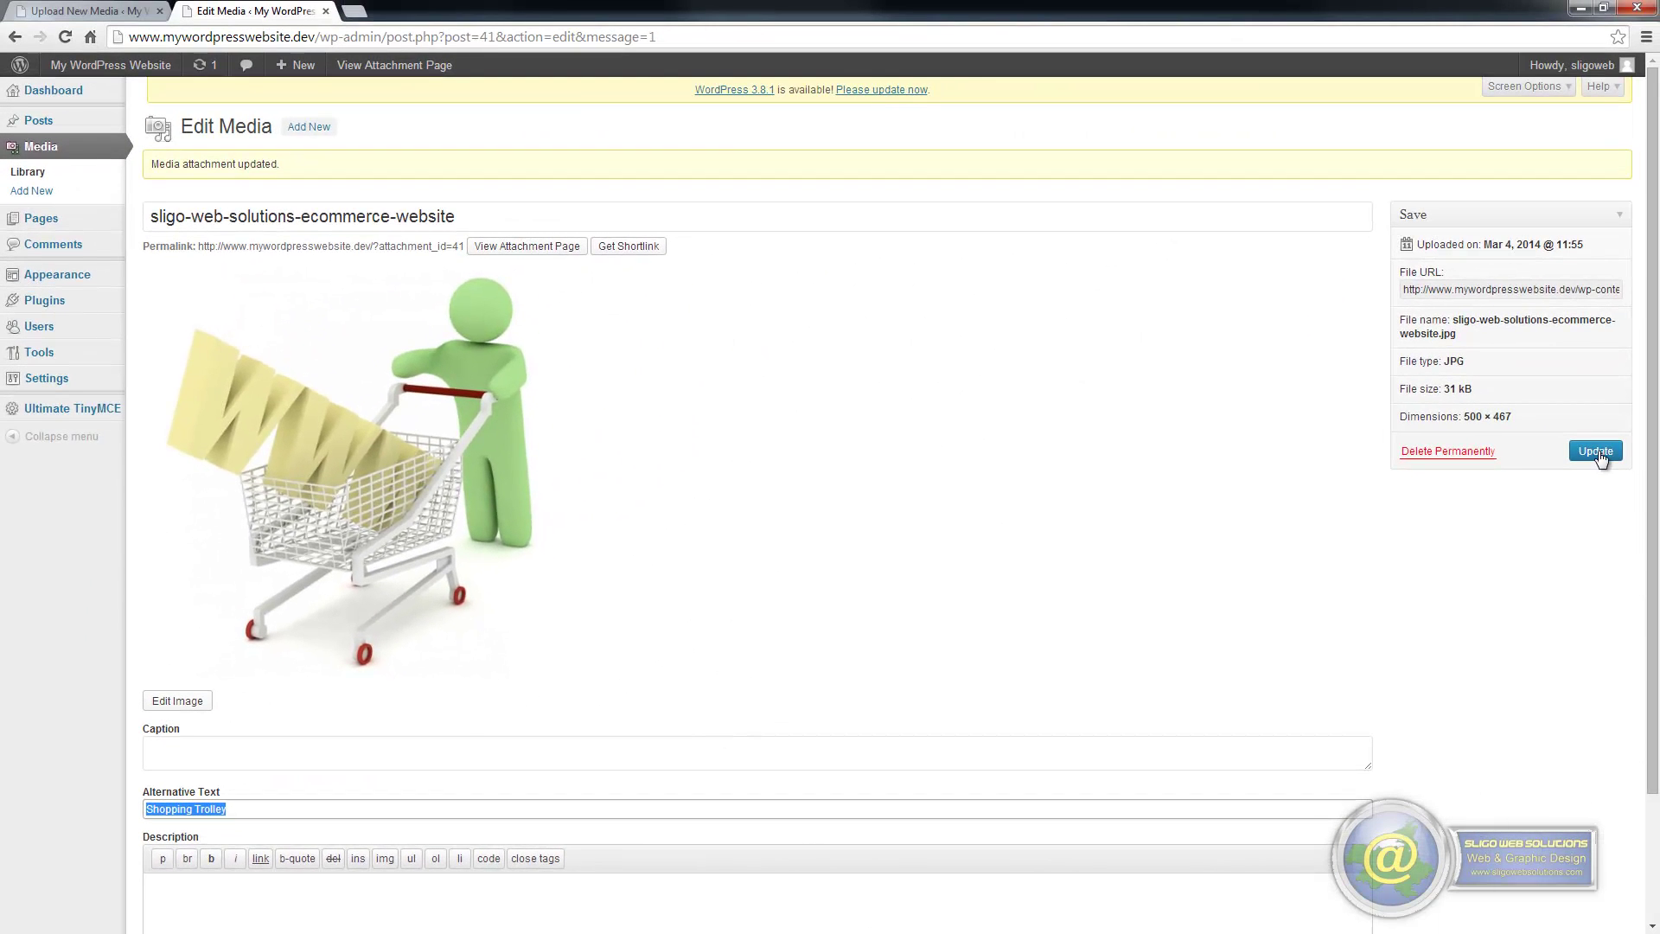
left_click(1598, 454)
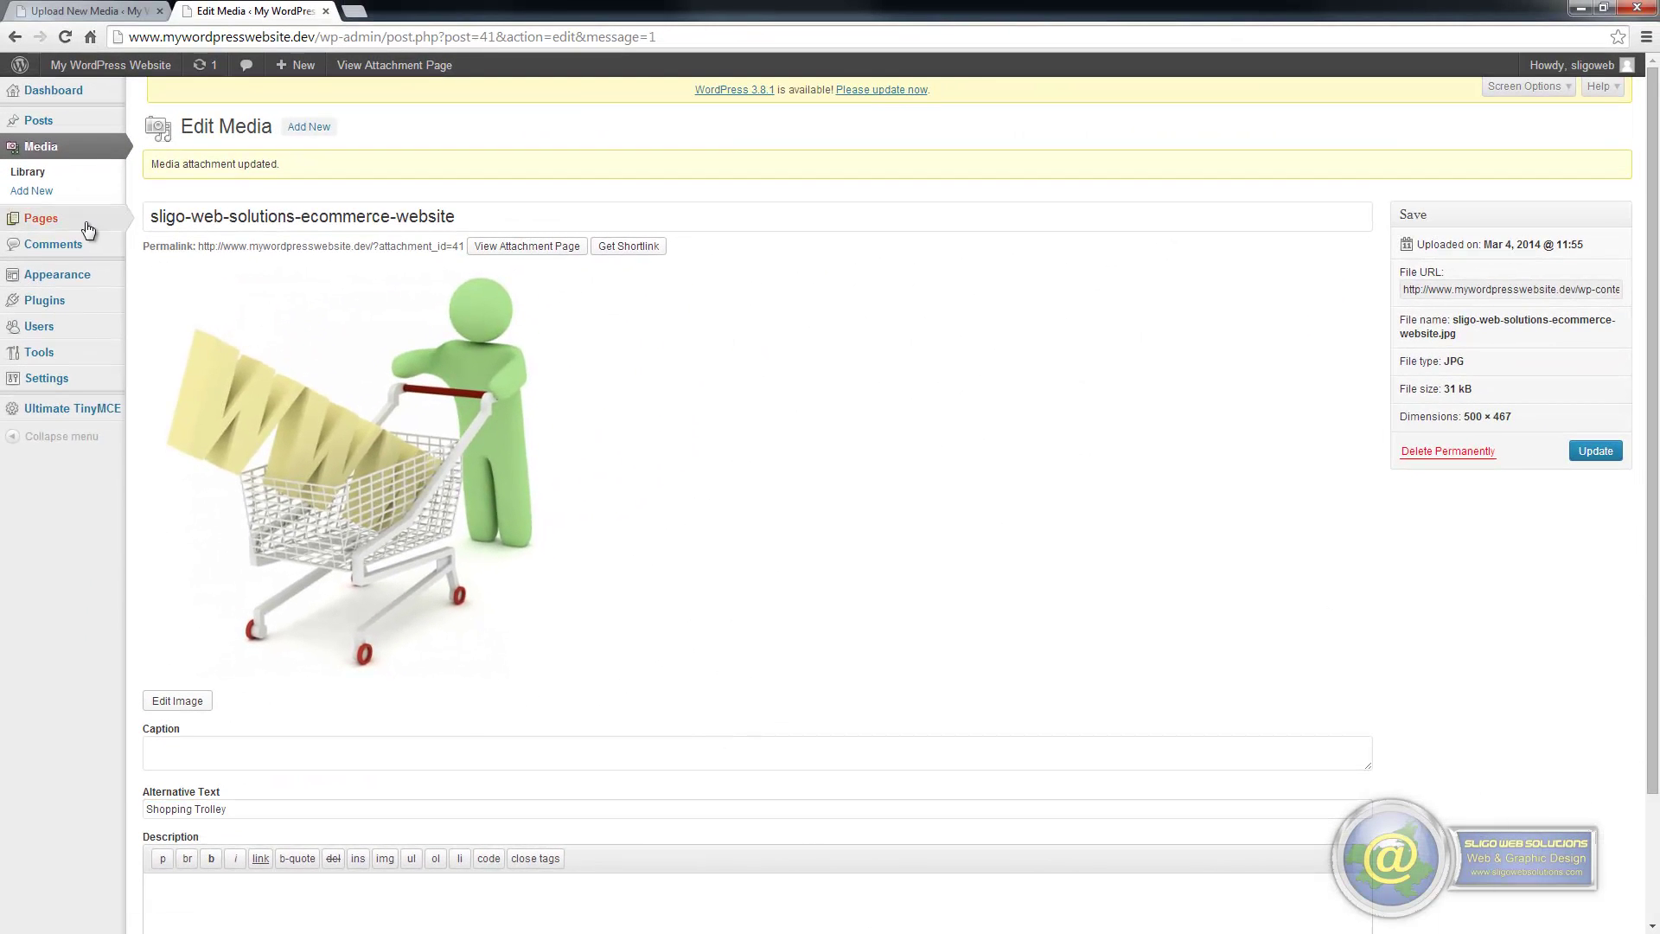
Return to the Media Library, where the trolley image now leads eight items
left_click(28, 171)
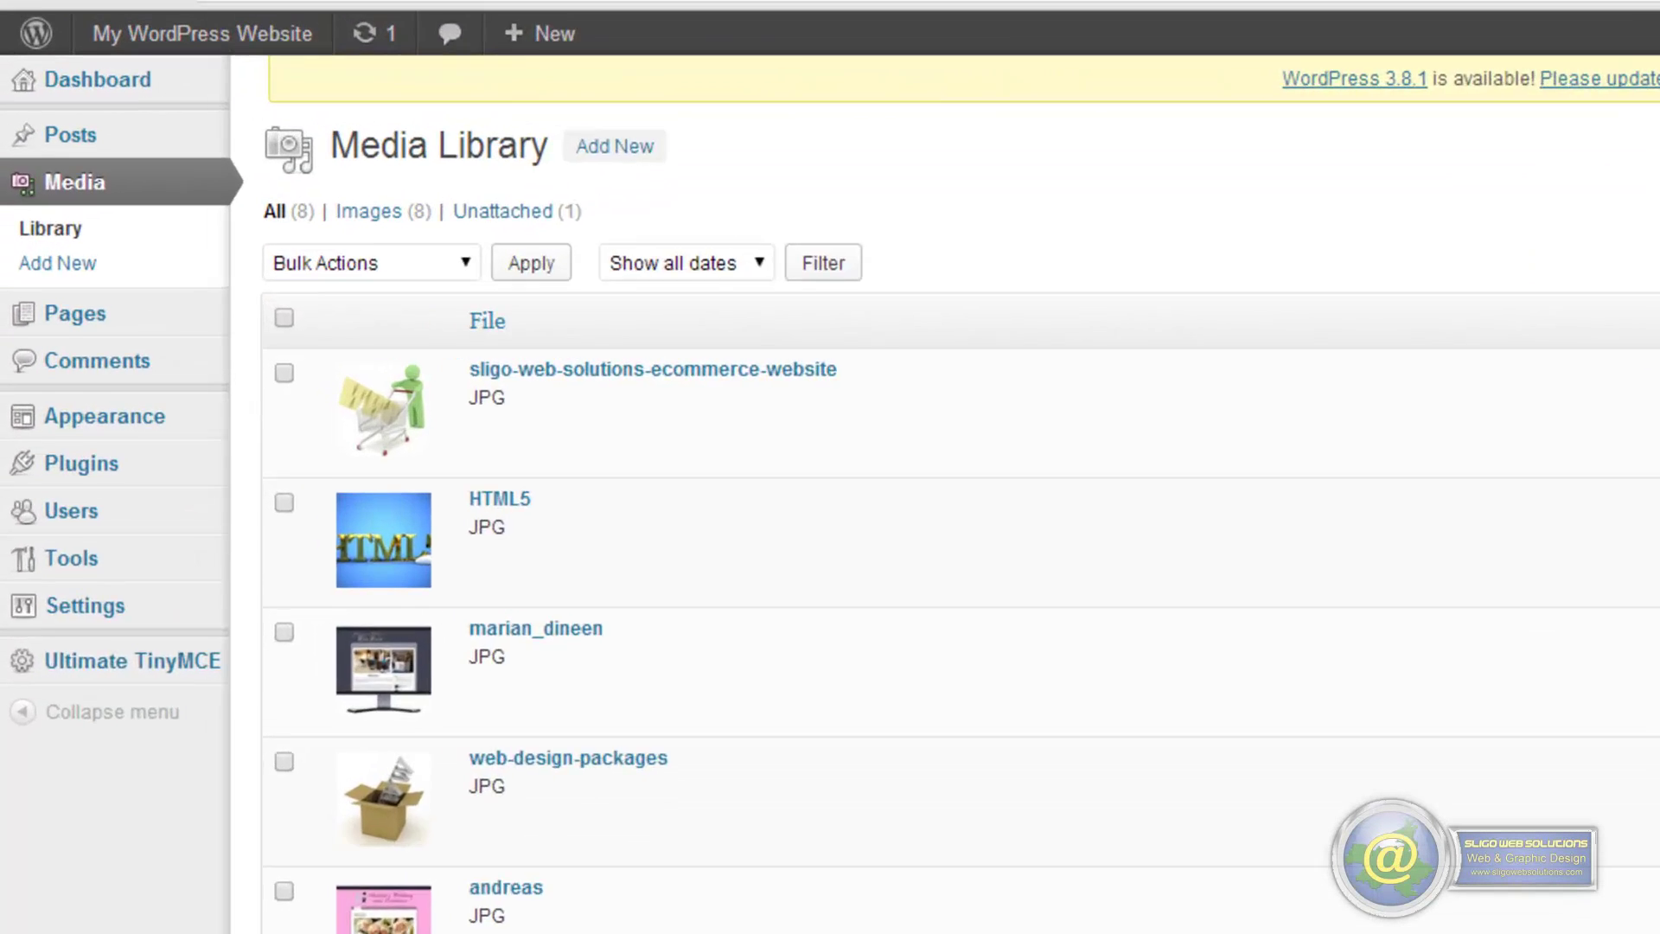